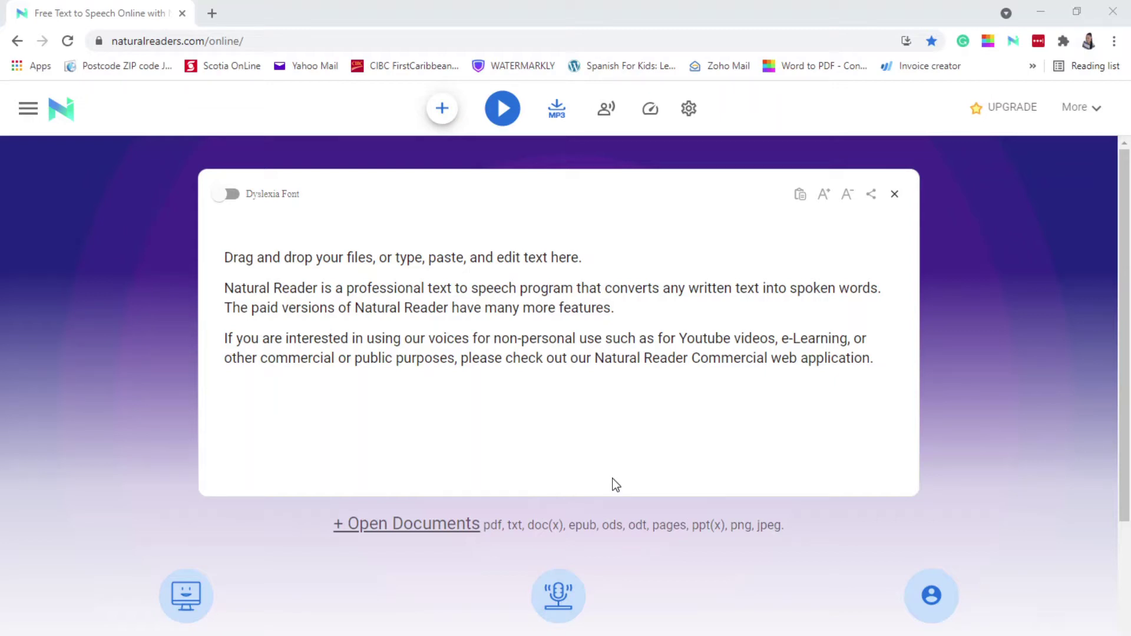
# Clear the sample text, removing the accidentally pasted web address and single sentence
pyautogui.click(703, 307)
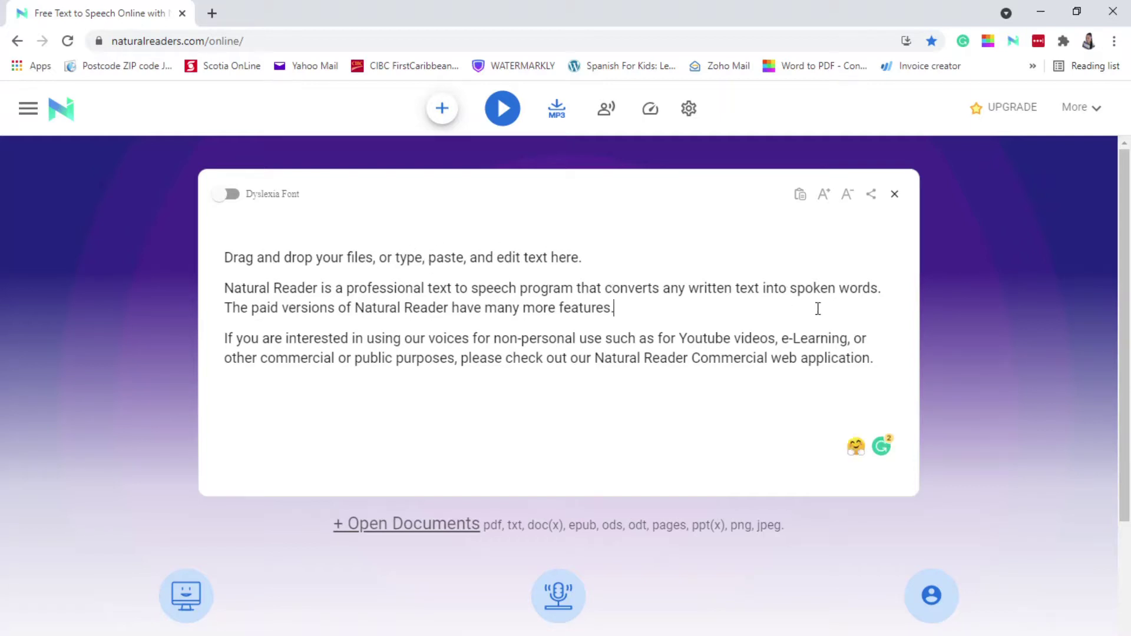
pyautogui.moveTo(886, 379); pyautogui.dragTo(202, 245)
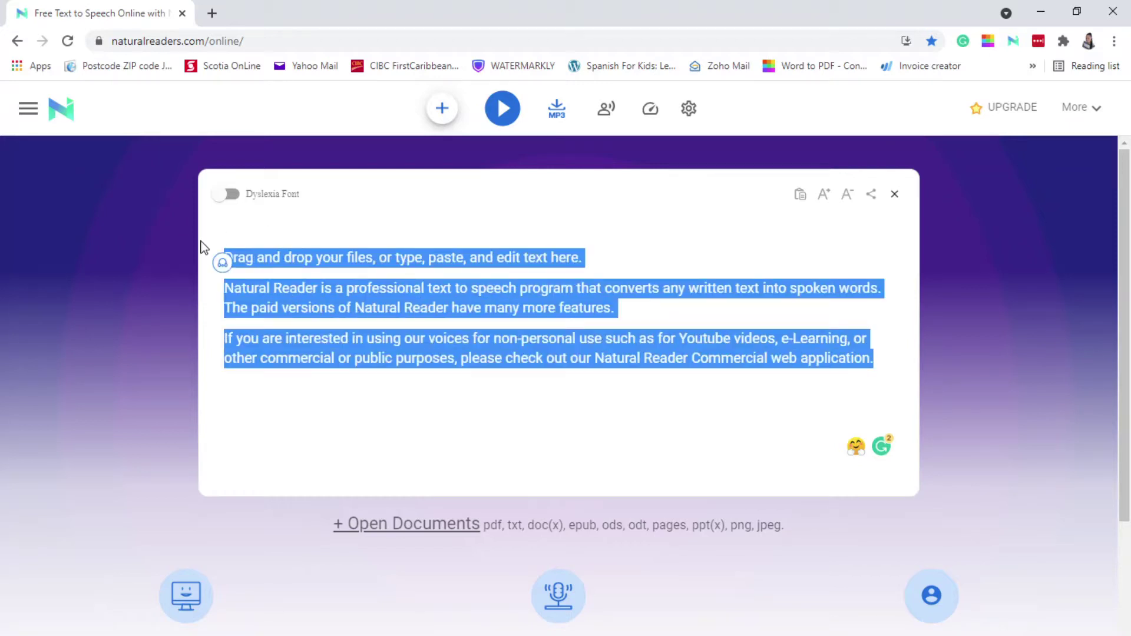
pyautogui.write('https://www.naturalreaders.com/online/')
pyautogui.moveTo(524, 295); pyautogui.dragTo(65, 265)
pyautogui.press('BackSpace')
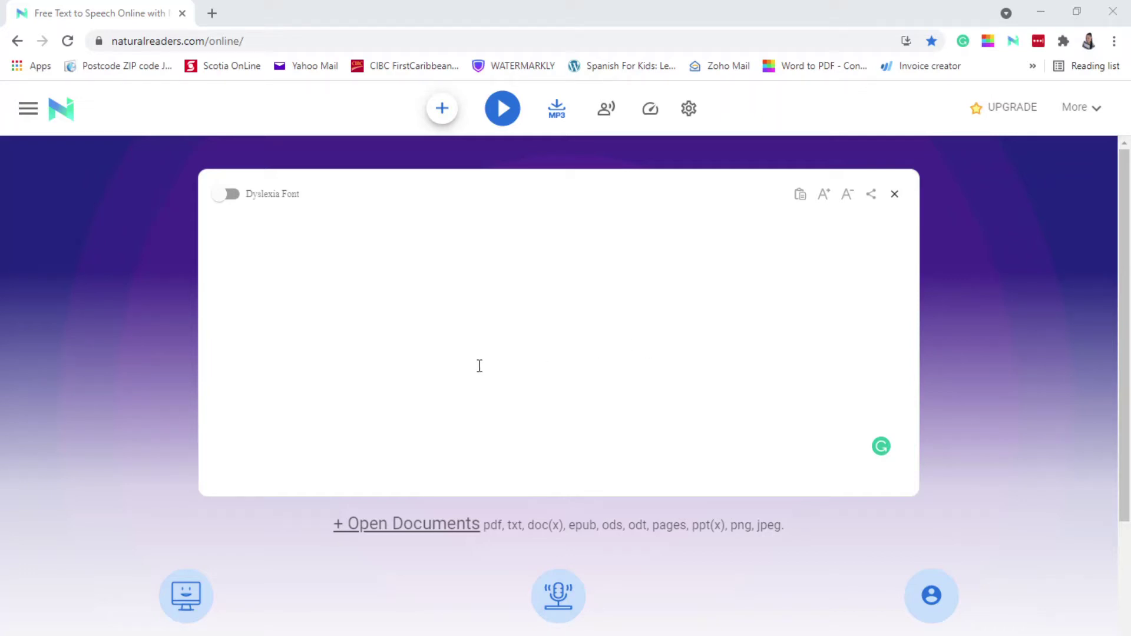
pyautogui.click(551, 366)
pyautogui.write('Microeconomics is a branch of economics that studies the')
pyautogui.hotkey('ctrl', 'a')
pyautogui.press('BackSpace')
# Paste the three microeconomics paragraphs and briefly play, then pause, the reading
pyautogui.click(356, 321)
pyautogui.write('Microeconomics is a branch of economics that studies the behavior of individuals and firms in making decisions regarding the allocation of scarce resources and the interactions among these individuals and firms.[1][2][3] One goal of microeconomics is to analyze the market mechanisms that establish relative prices among goods and services and allocate limited resources among alternative uses. Microeconomics shows conditions under which free markets lead to desirable allocations. It also analyzes market failure, where markets fail to produce efficient results. While microeconomics focuses on firms and individuals, macroeconomics focuses on the sum total of economic activity, dealing with the issues of growth, inflation, and unemployment and with national policies relating to these issues.[2] Microeconomics also deals with the effects of economic policies (such as changing taxation levels) on microeconomic behavior and thus on the aforementioned aspects of the economy.[4] Particularly in the wake of the Lucas critique, much of modern macroeconomic theories has been built upon microfoundations—i.e. based upon basic assumptions about micro-level behavior.')
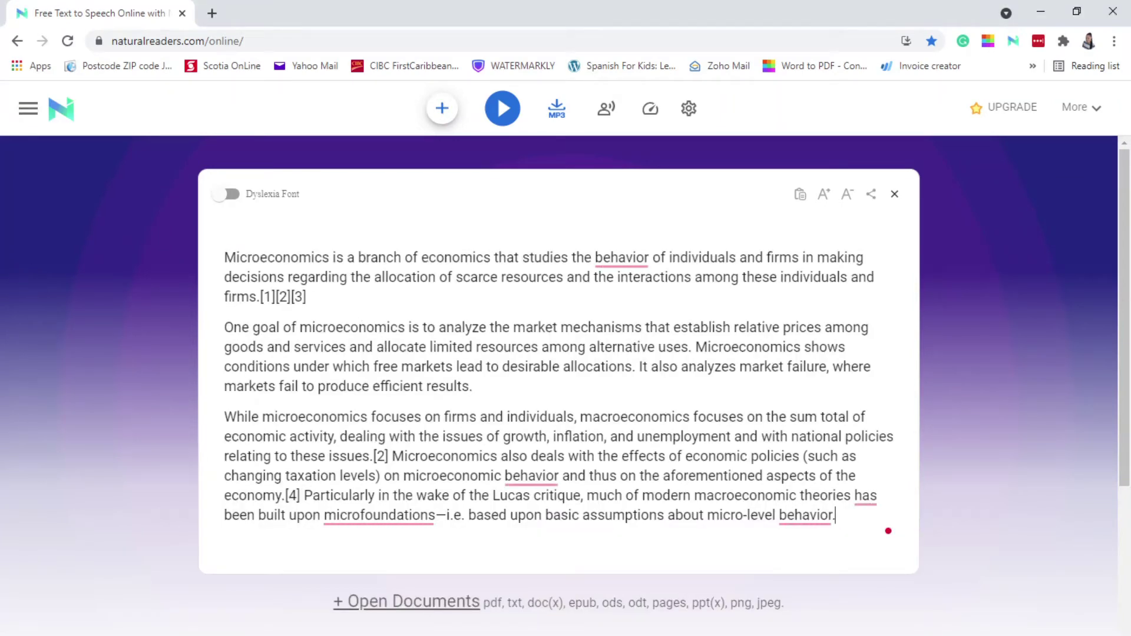
pyautogui.click(503, 108)
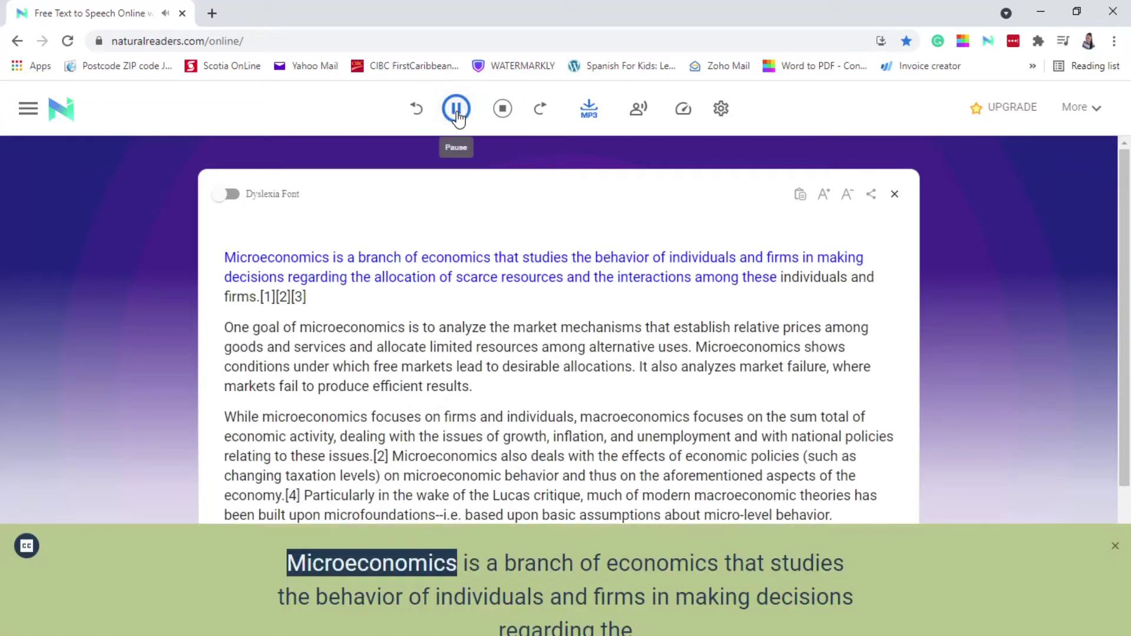
pyautogui.click(458, 117)
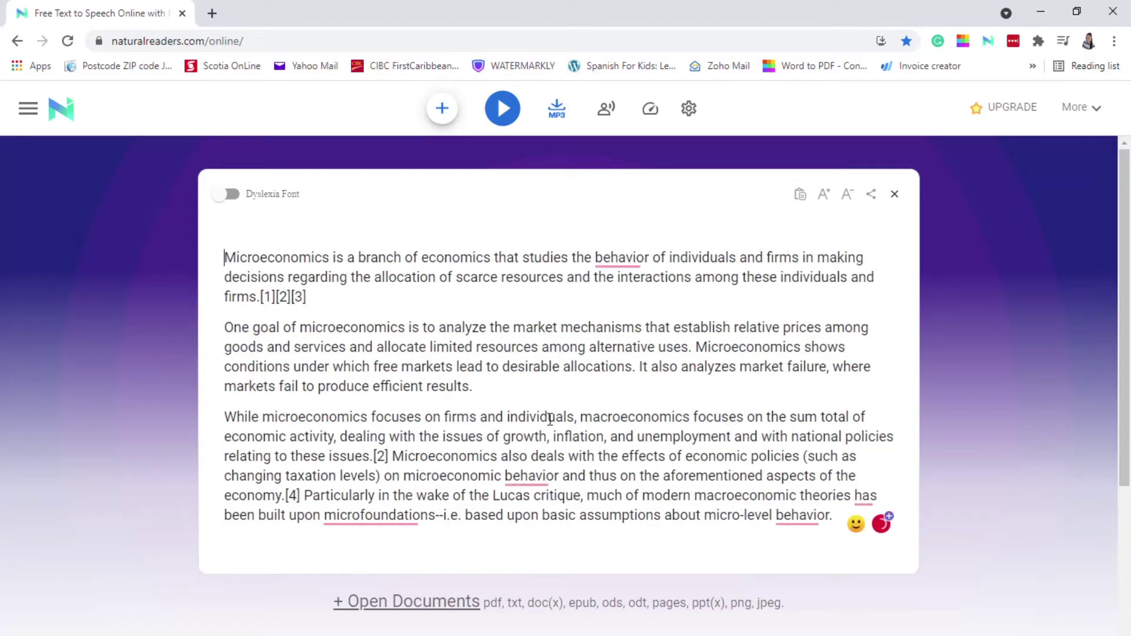
pyautogui.scroll(-5, 551, 426)
pyautogui.scroll(5, 551, 425)
# Browse the free and premium voice lists, leaving the free English (US) David voice selected
pyautogui.click(608, 113)
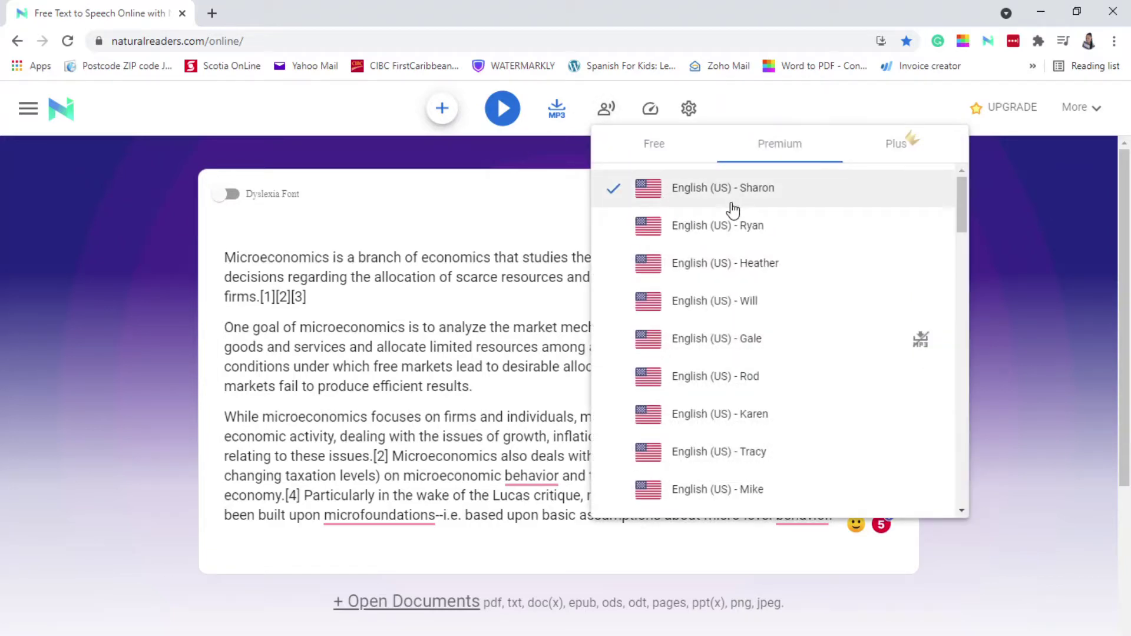
pyautogui.click(653, 152)
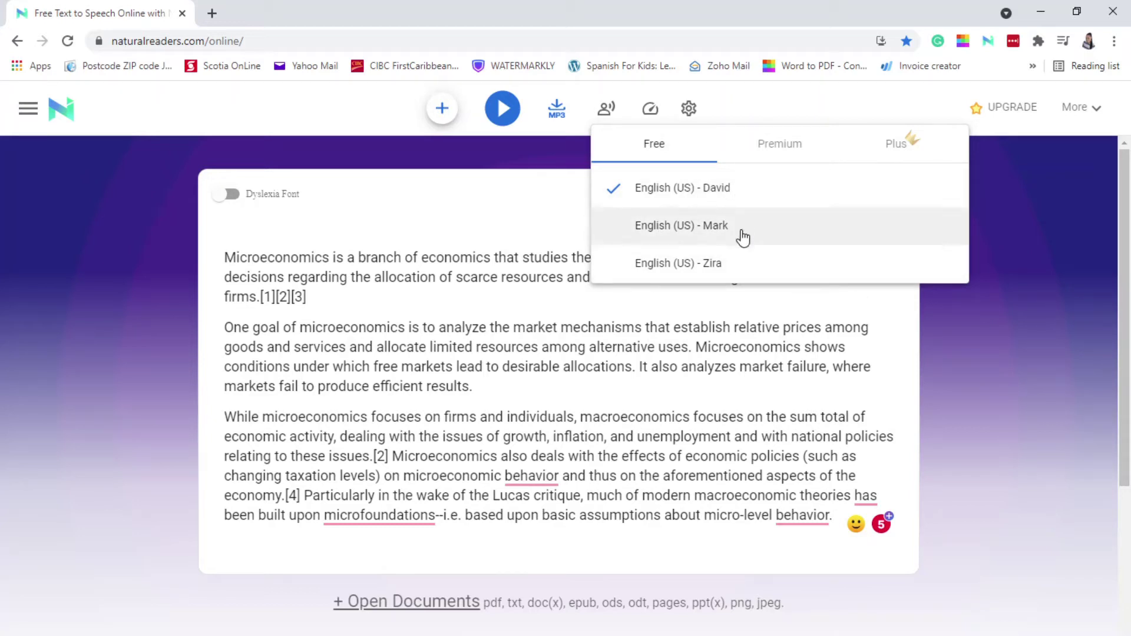
pyautogui.click(696, 353)
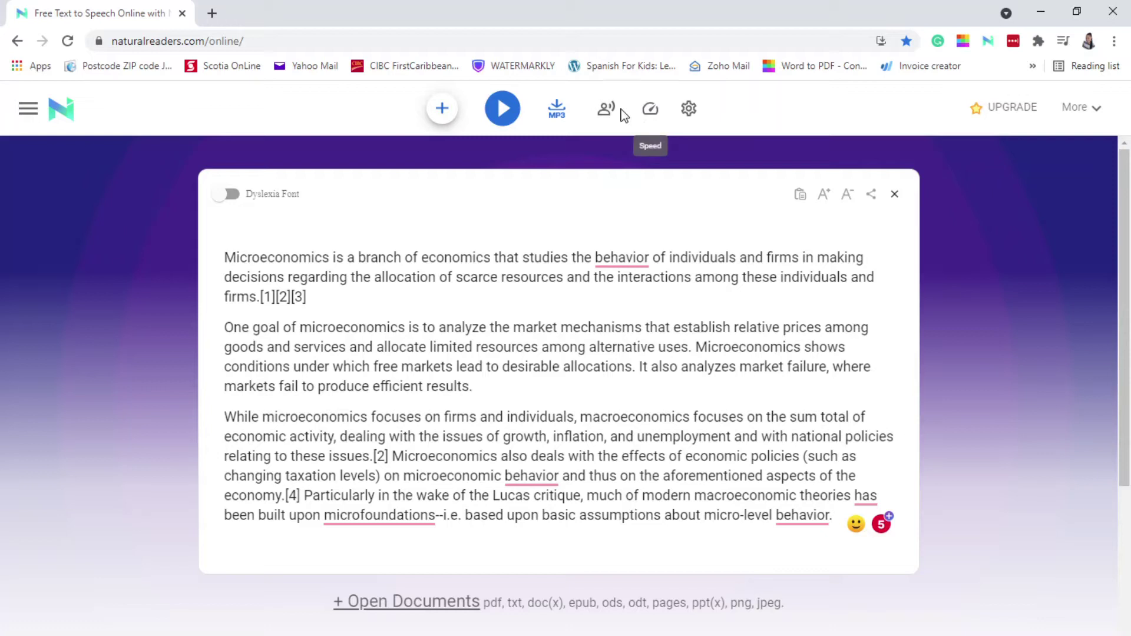
pyautogui.click(606, 109)
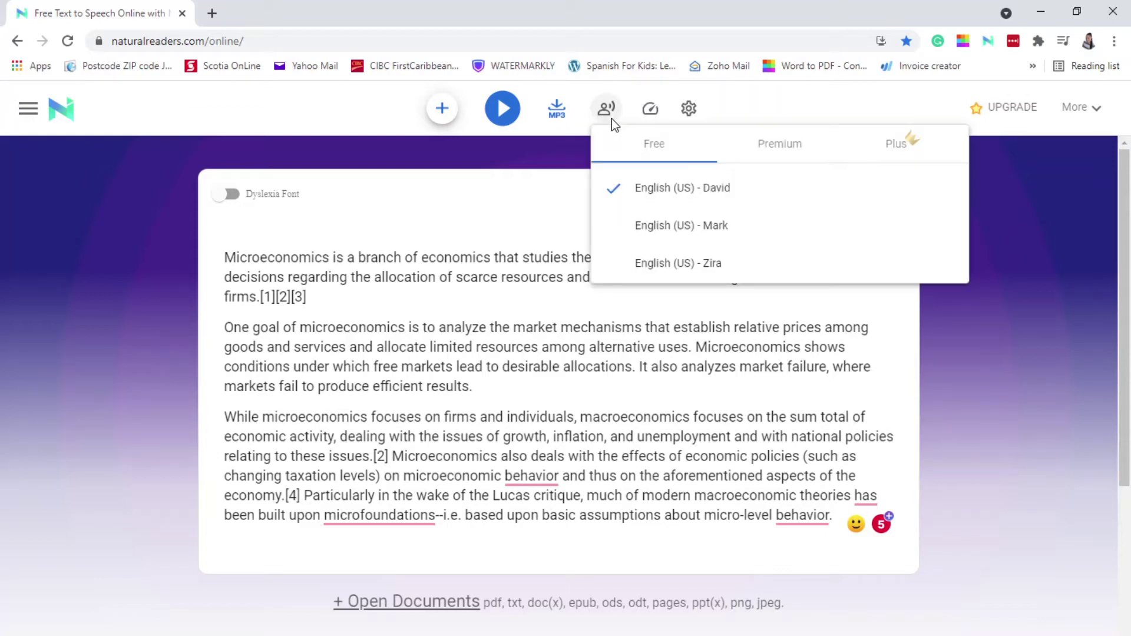
pyautogui.click(736, 147)
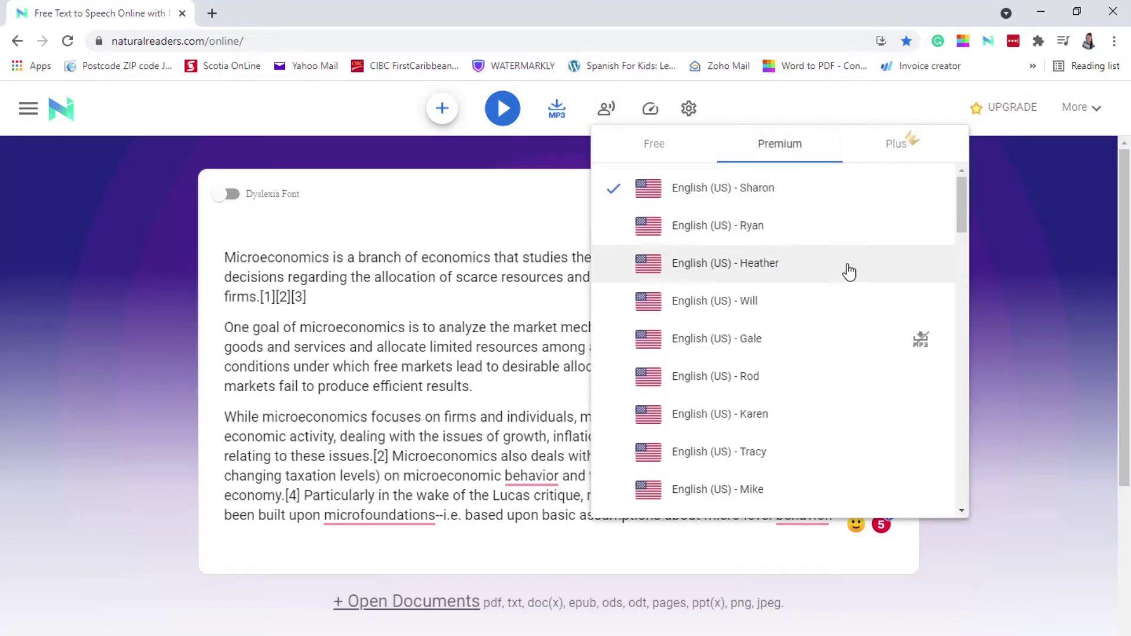
pyautogui.scroll(-10, 728, 383)
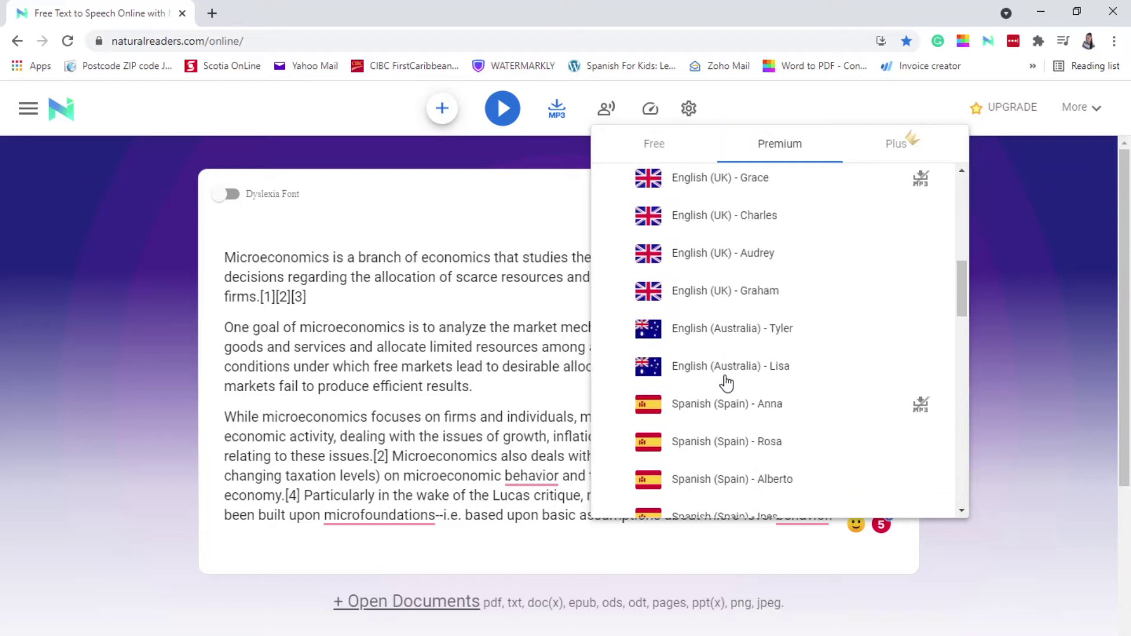
pyautogui.scroll(10, 727, 370)
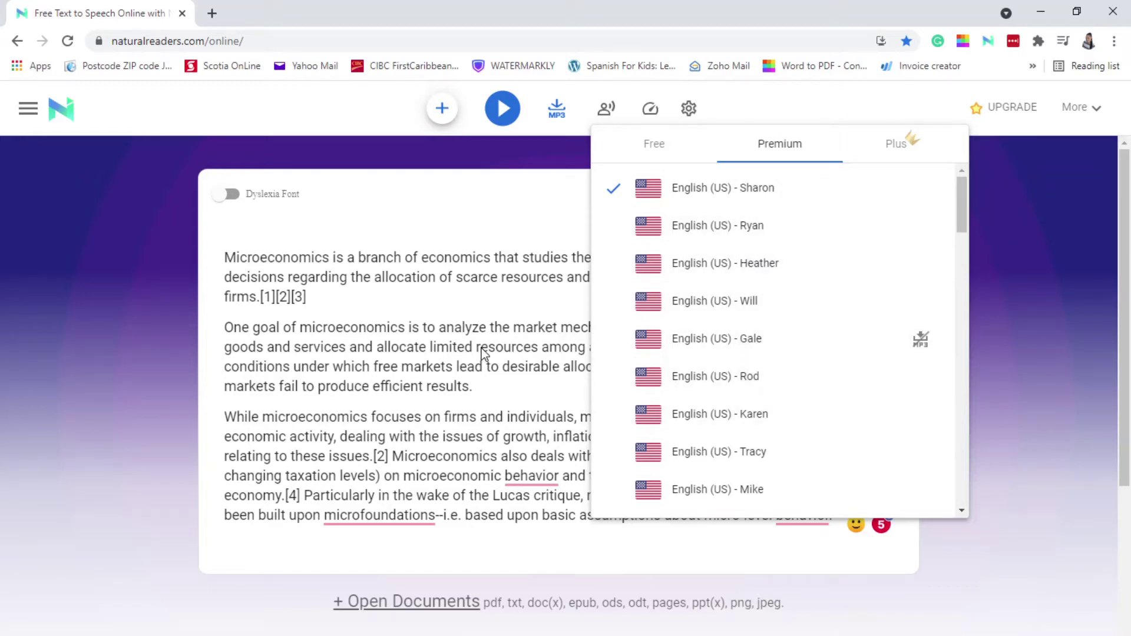
pyautogui.click(682, 147)
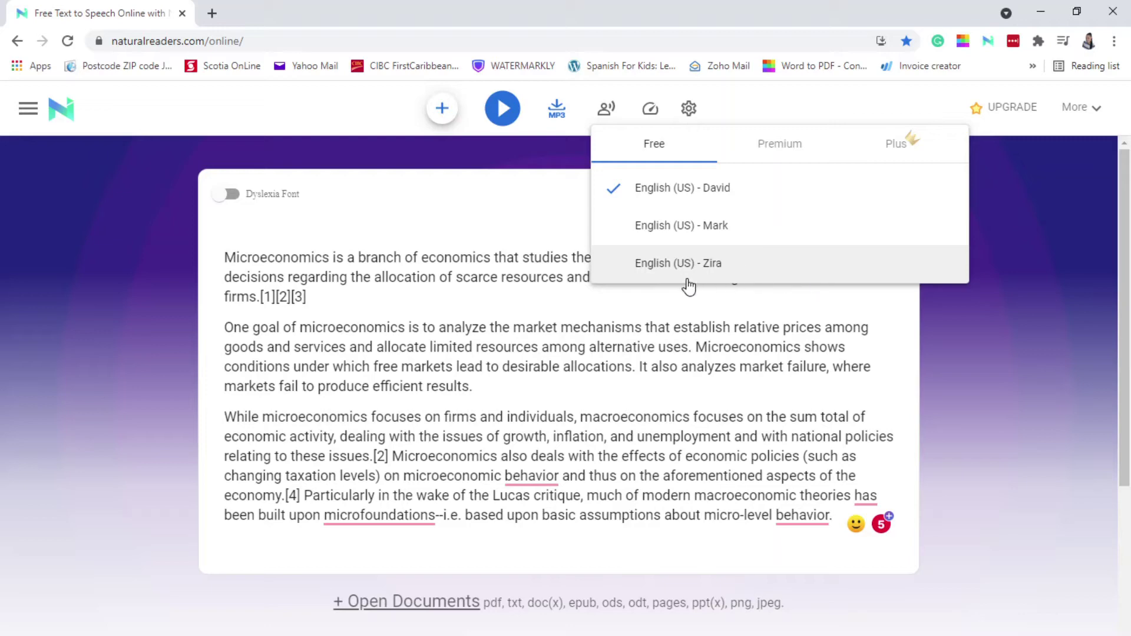
pyautogui.click(533, 292)
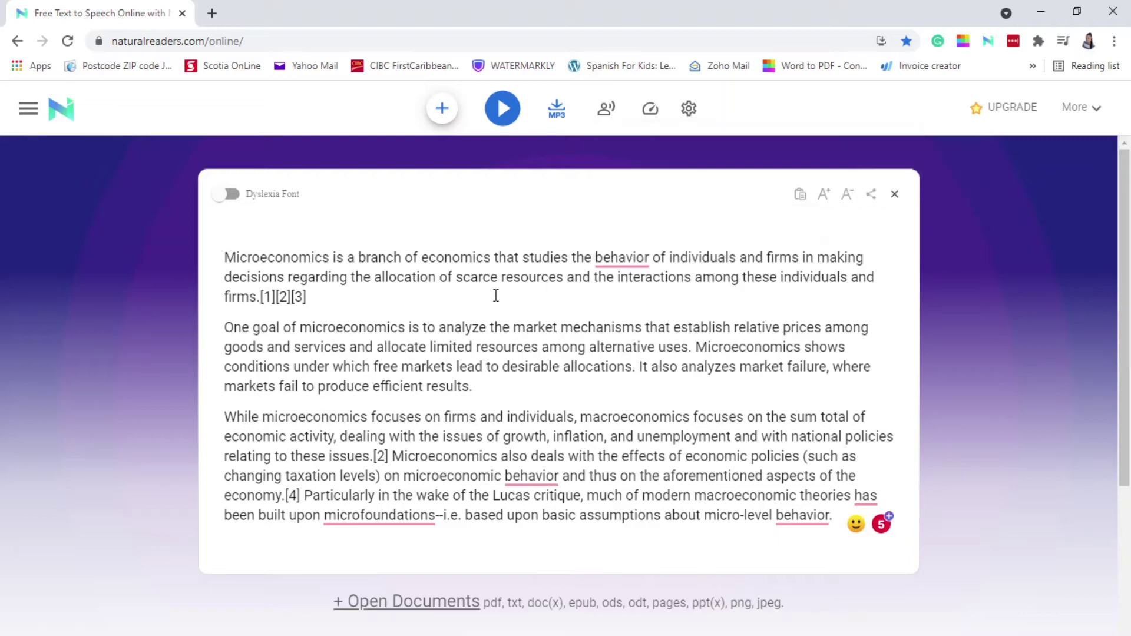
# Dismiss the MP3 upgrade notice and choose reading speed 0 from the Speed list
pyautogui.click(558, 112)
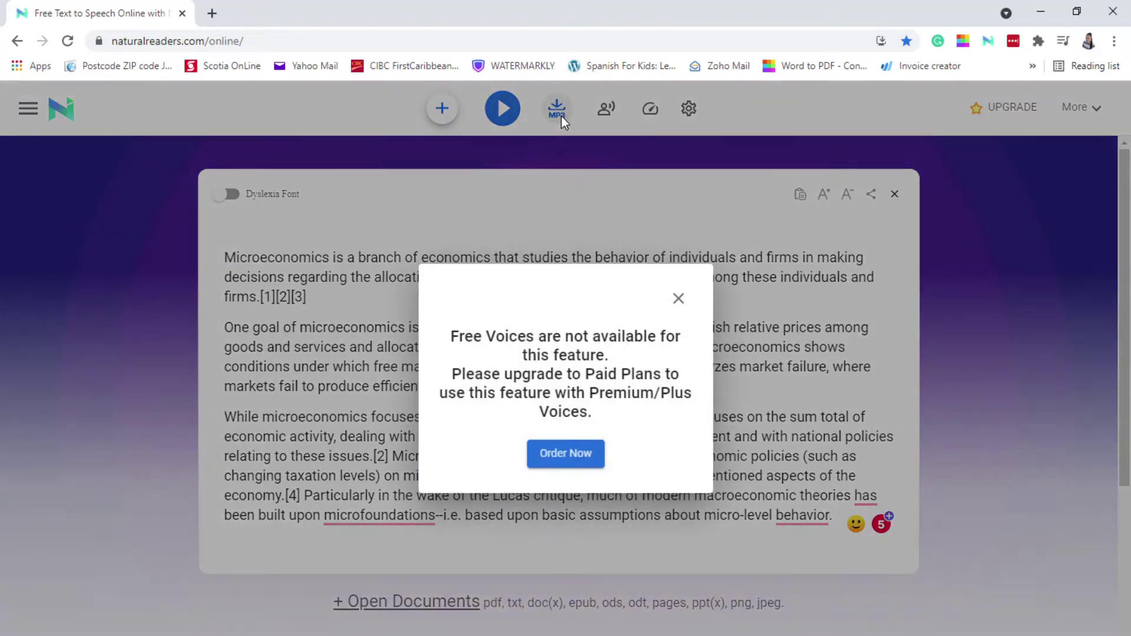
pyautogui.click(679, 299)
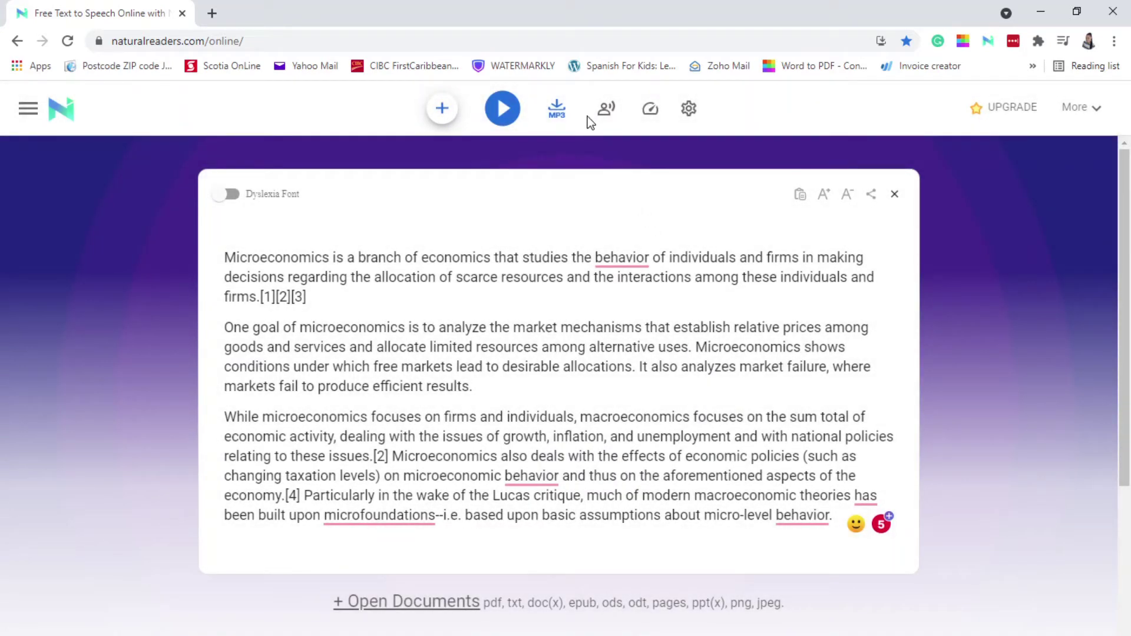
pyautogui.click(656, 115)
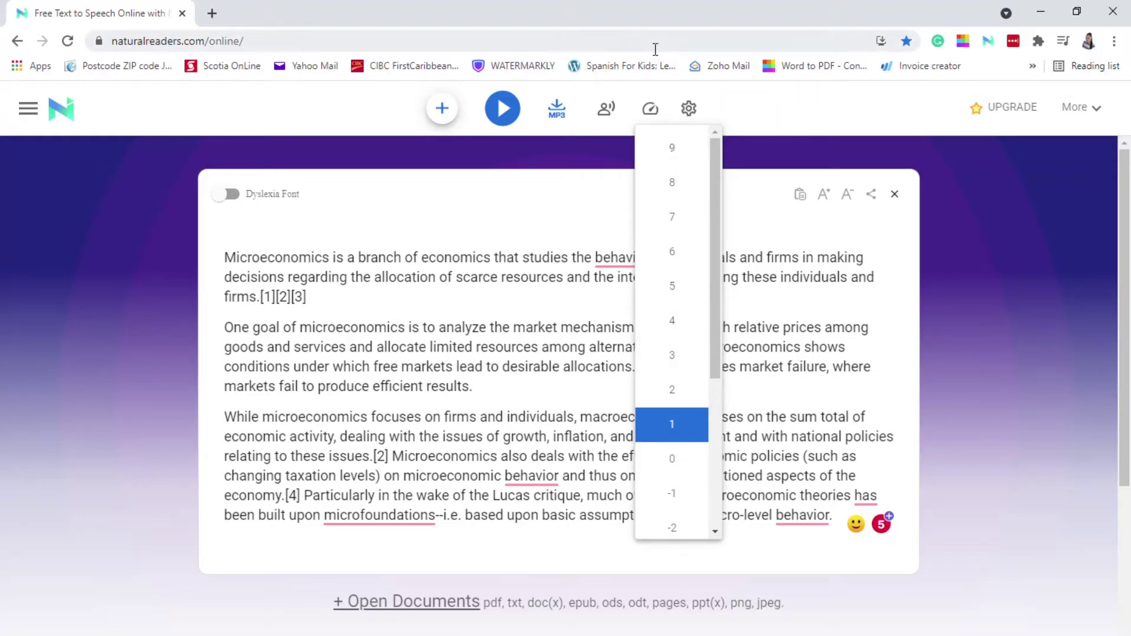
pyautogui.scroll(-4, 697, 364)
pyautogui.scroll(3, 689, 348)
pyautogui.click(673, 394)
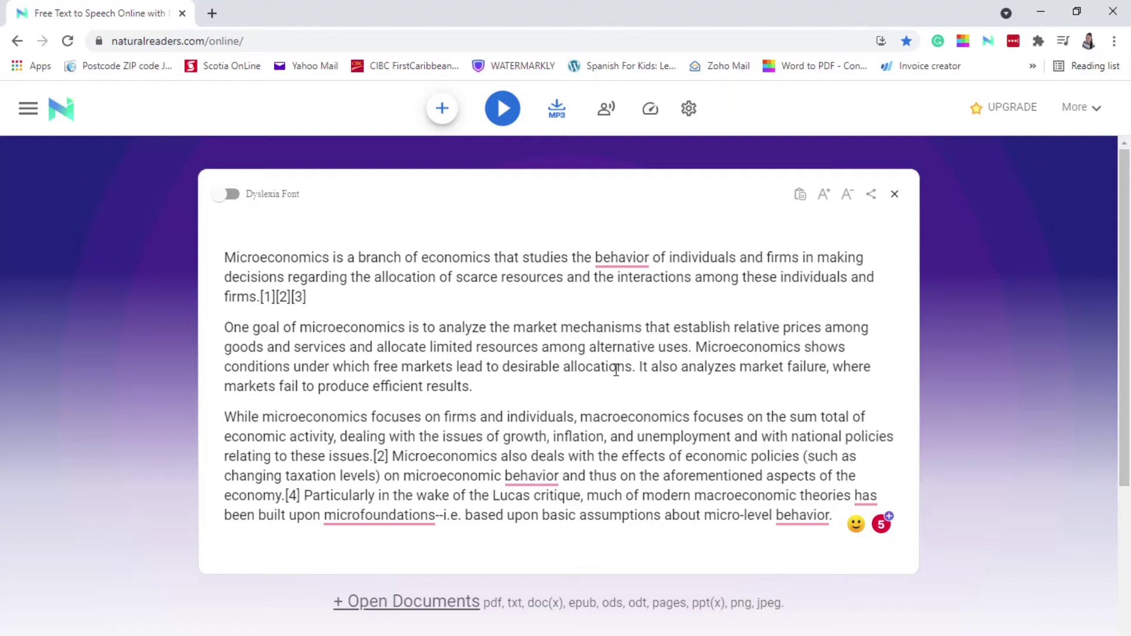
# Try the dyslexia-friendly font on the text, then switch back to the normal font
pyautogui.click(689, 109)
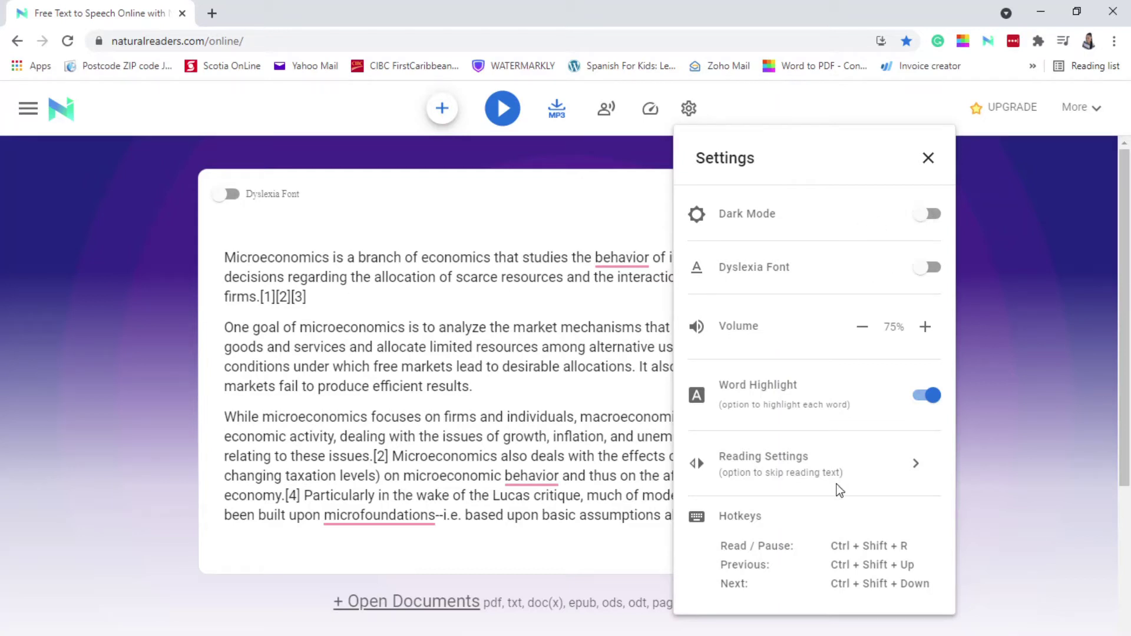
pyautogui.click(460, 421)
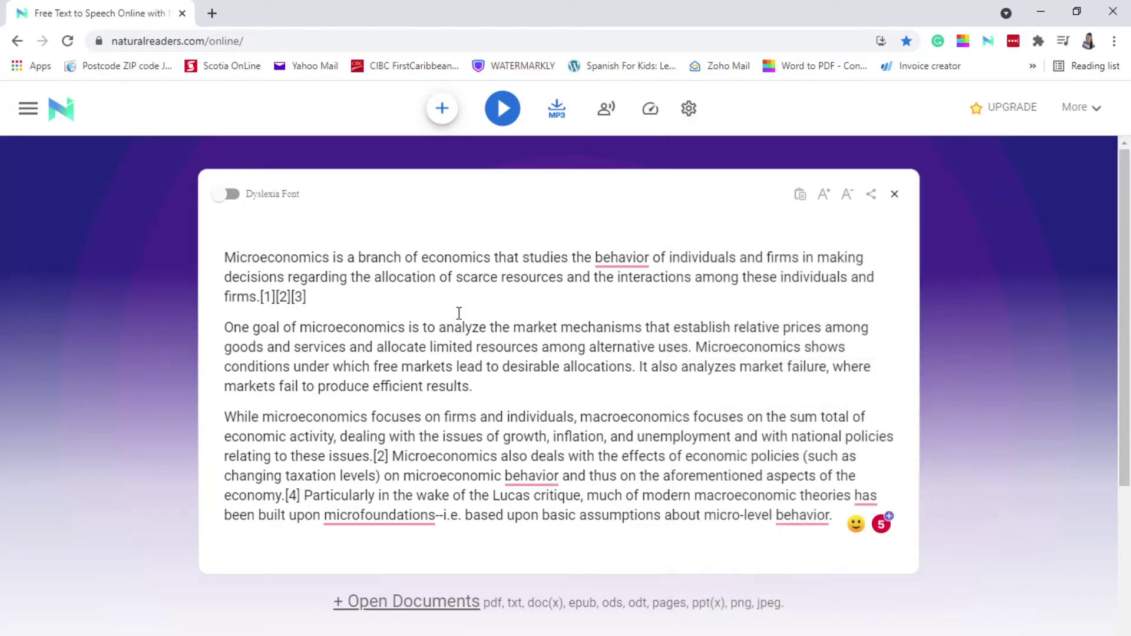
pyautogui.click(230, 196)
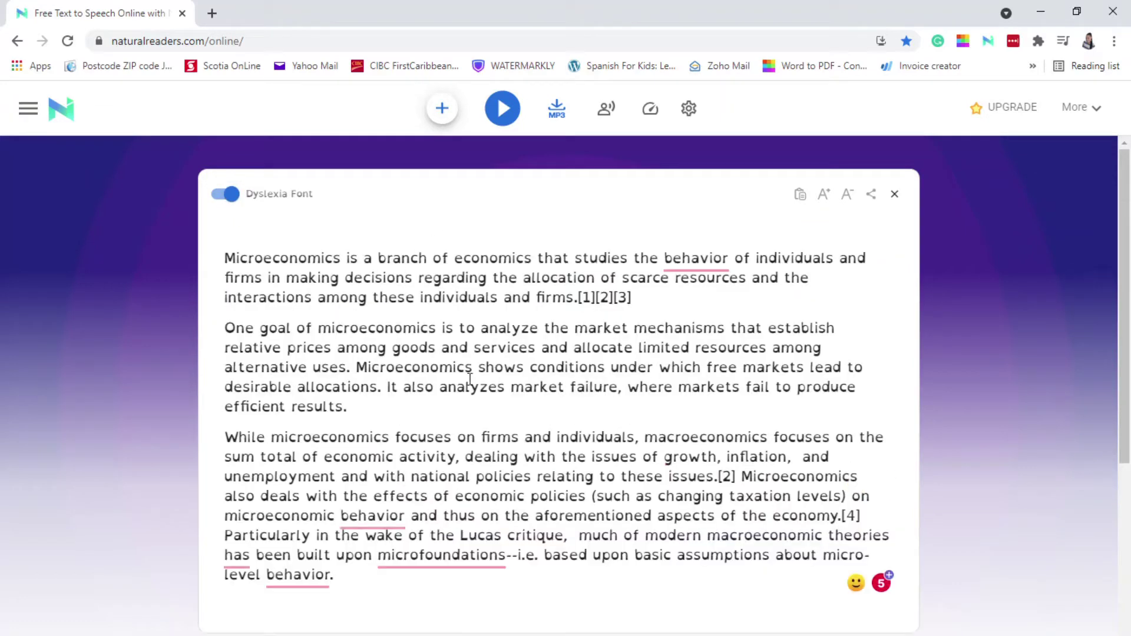
pyautogui.scroll(-5, 957, 459)
pyautogui.scroll(5, 683, 389)
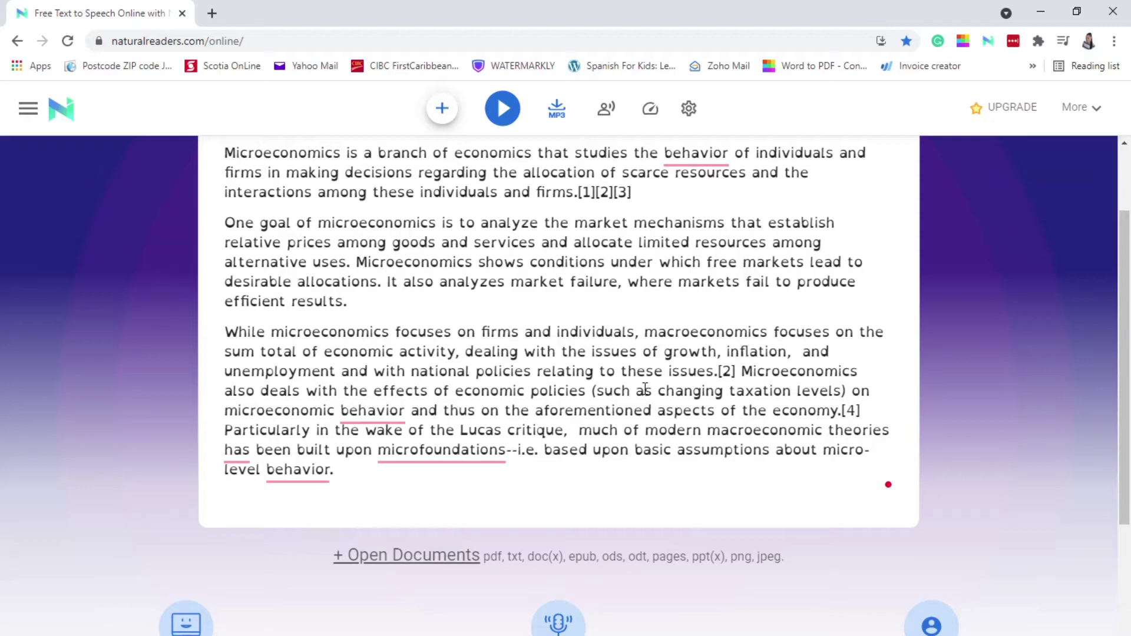
pyautogui.click(227, 195)
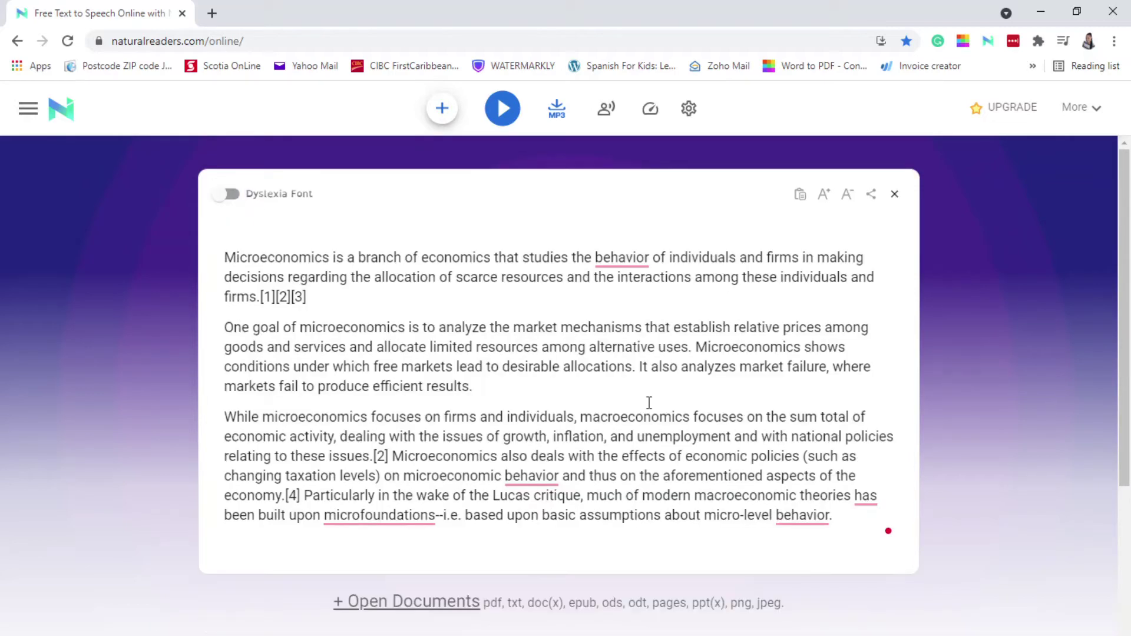
pyautogui.scroll(-2, 660, 404)
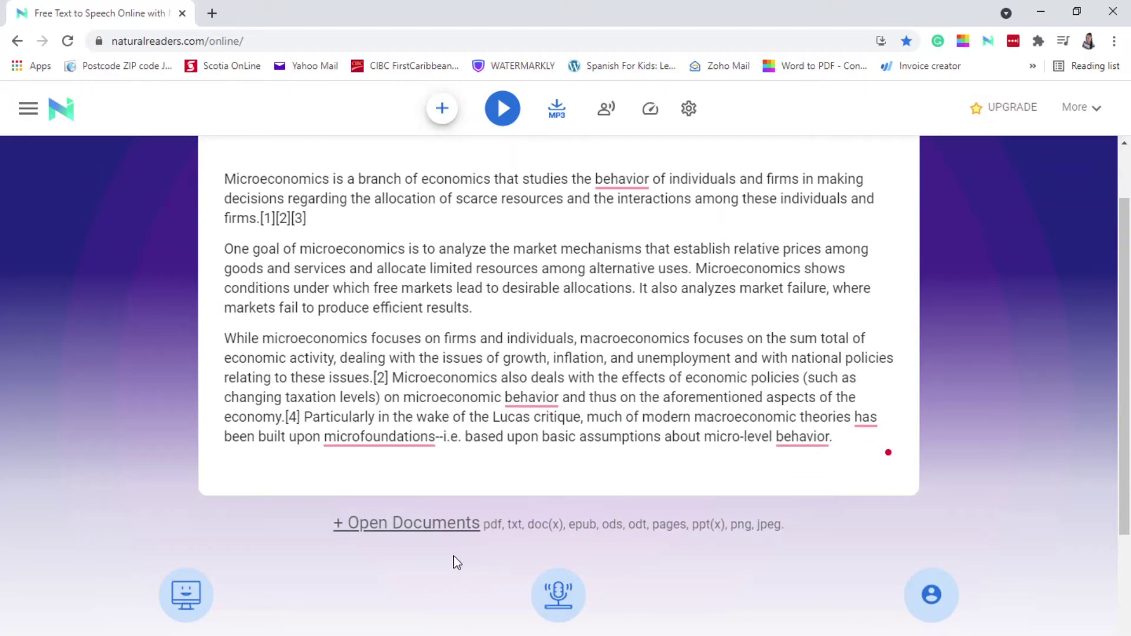
pyautogui.scroll(1, 457, 348)
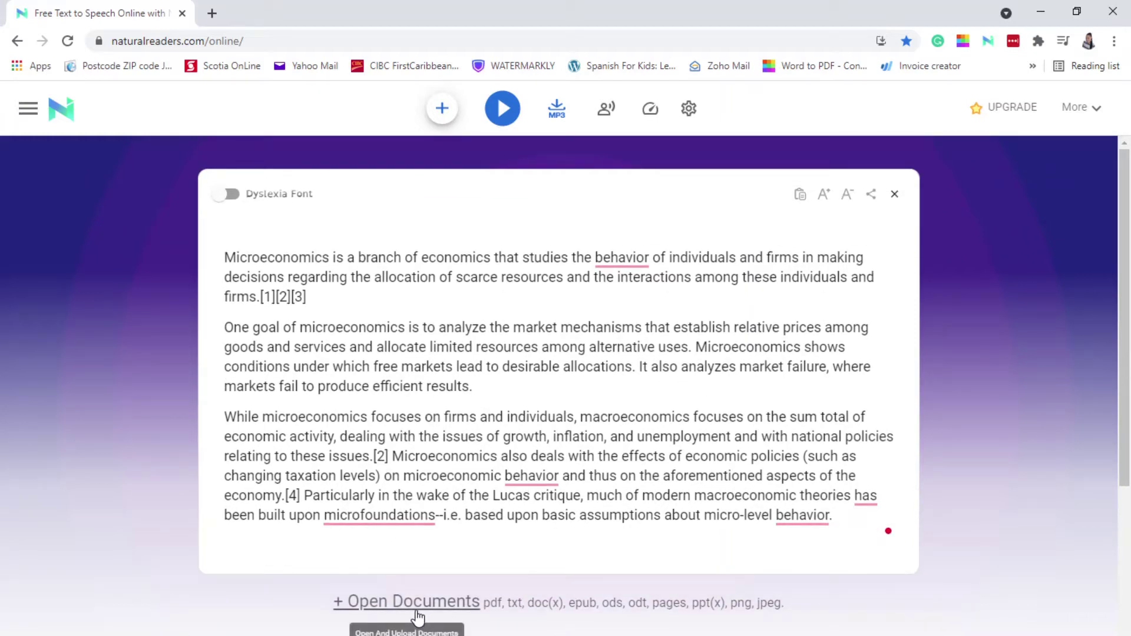
# Open and close the document upload overlay, then open a new browser tab
pyautogui.click(400, 603)
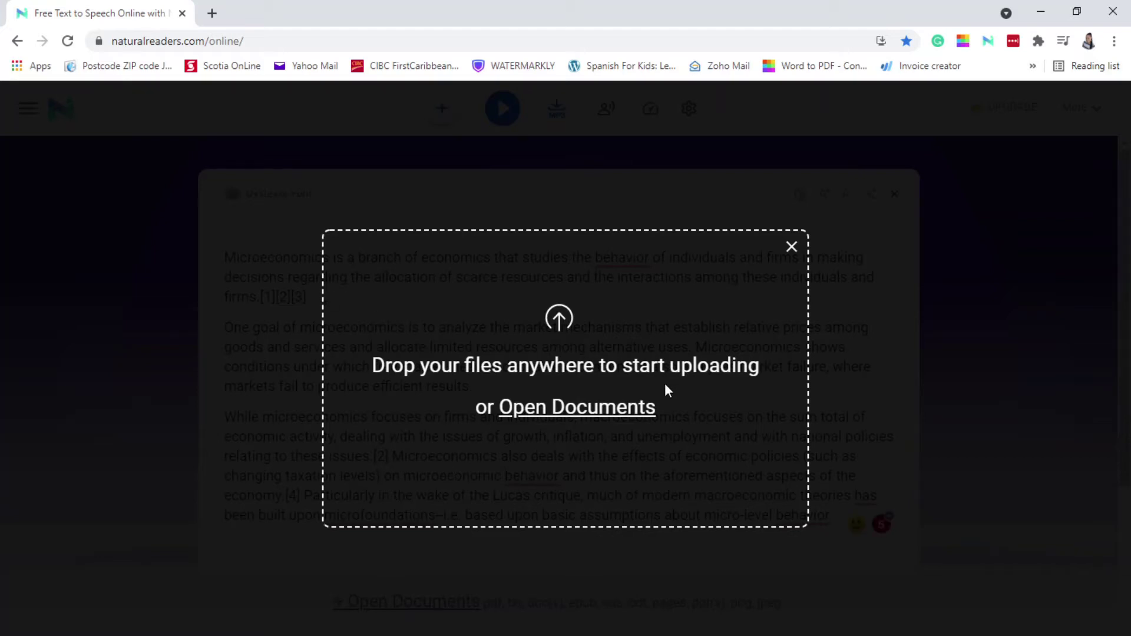
pyautogui.click(791, 247)
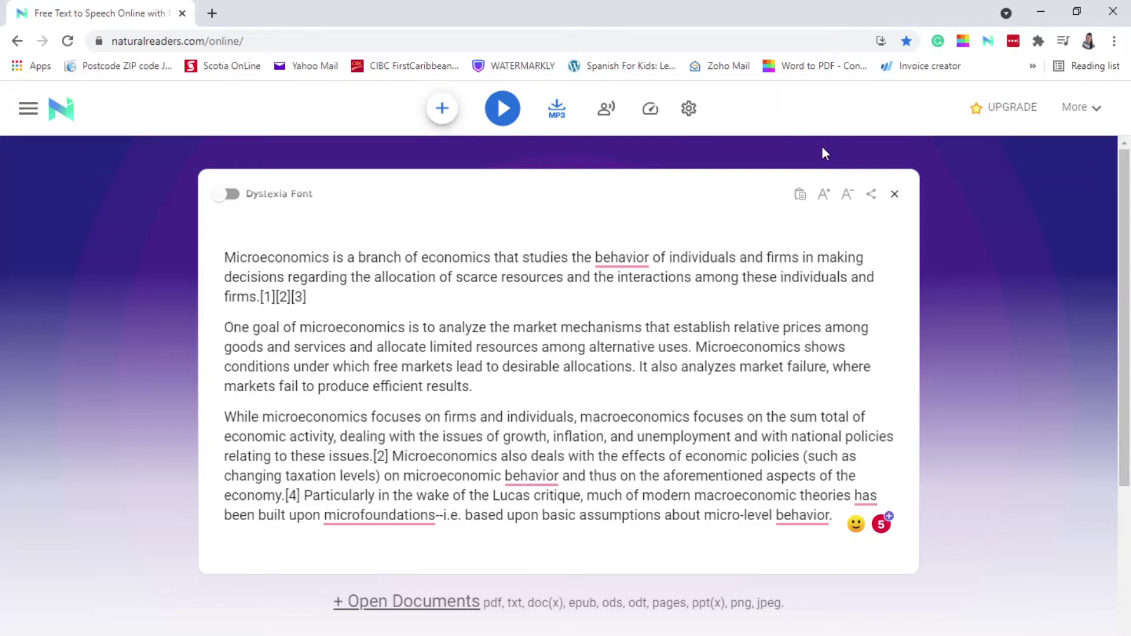
pyautogui.click(207, 15)
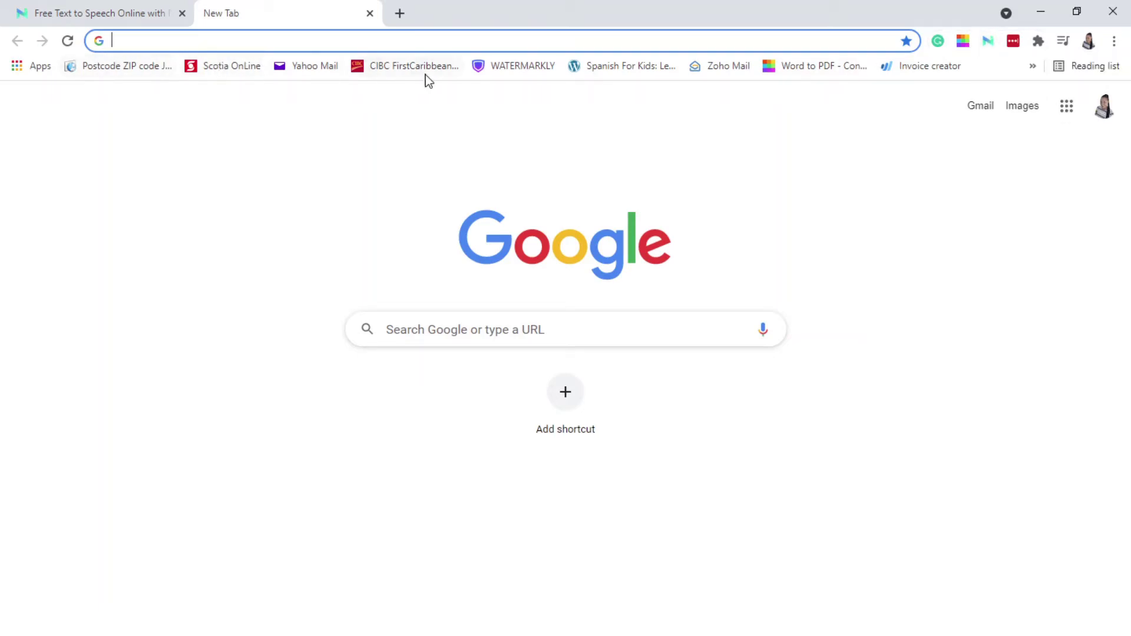
# Search 'microeconomics IN Jamaica' from the 'micro' suggestions and open the ECON1001 result
pyautogui.click(203, 37)
pyautogui.write('micro')
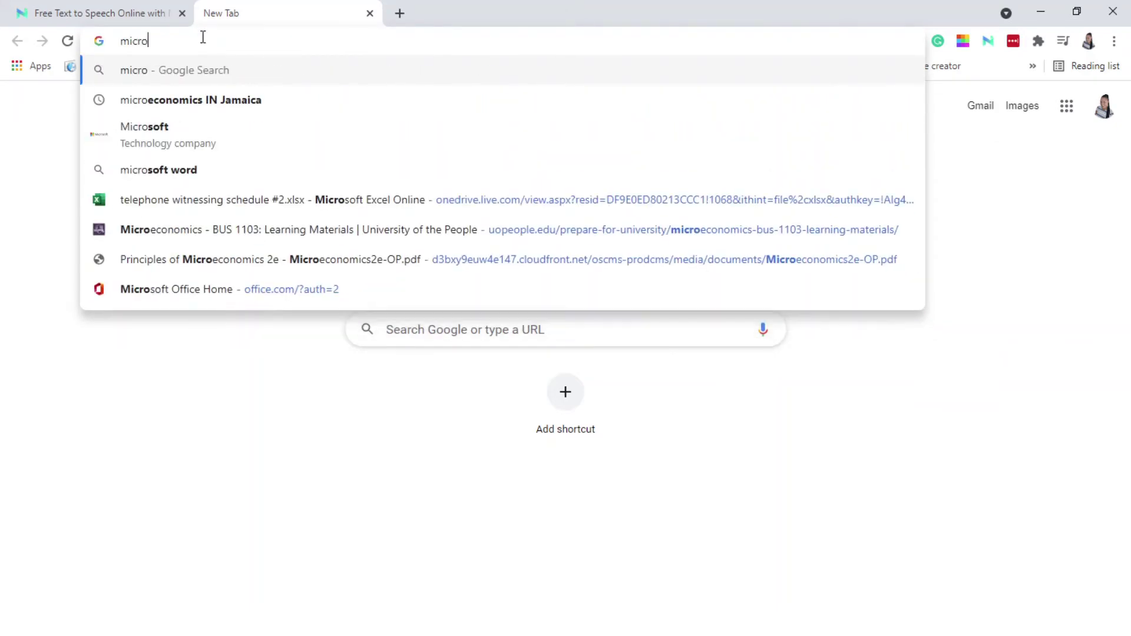
pyautogui.click(157, 102)
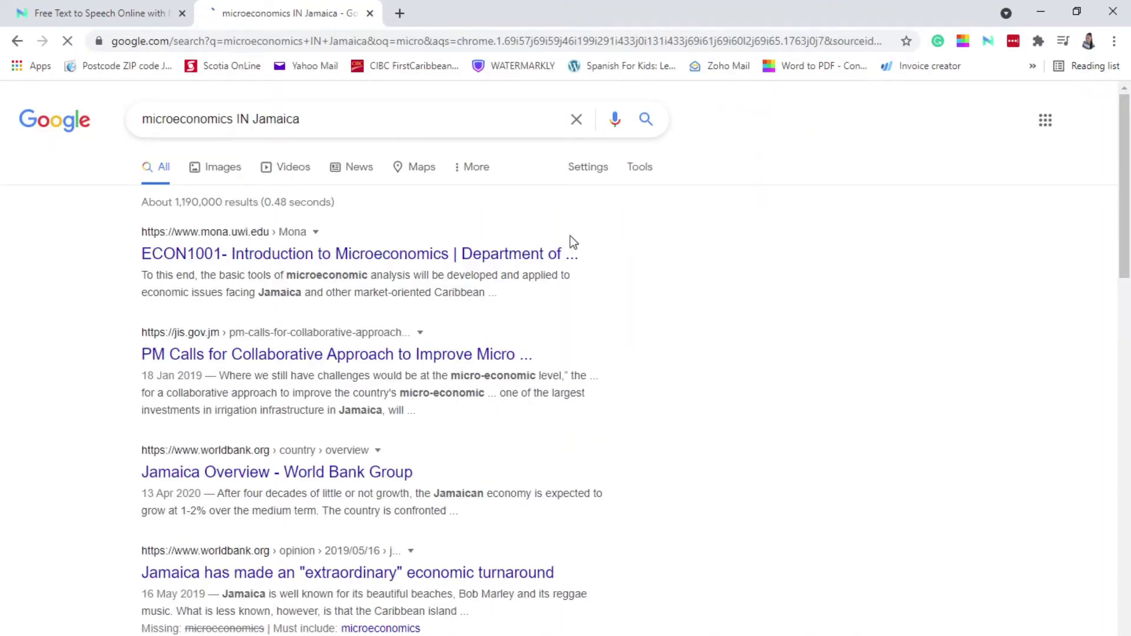
pyautogui.click(262, 261)
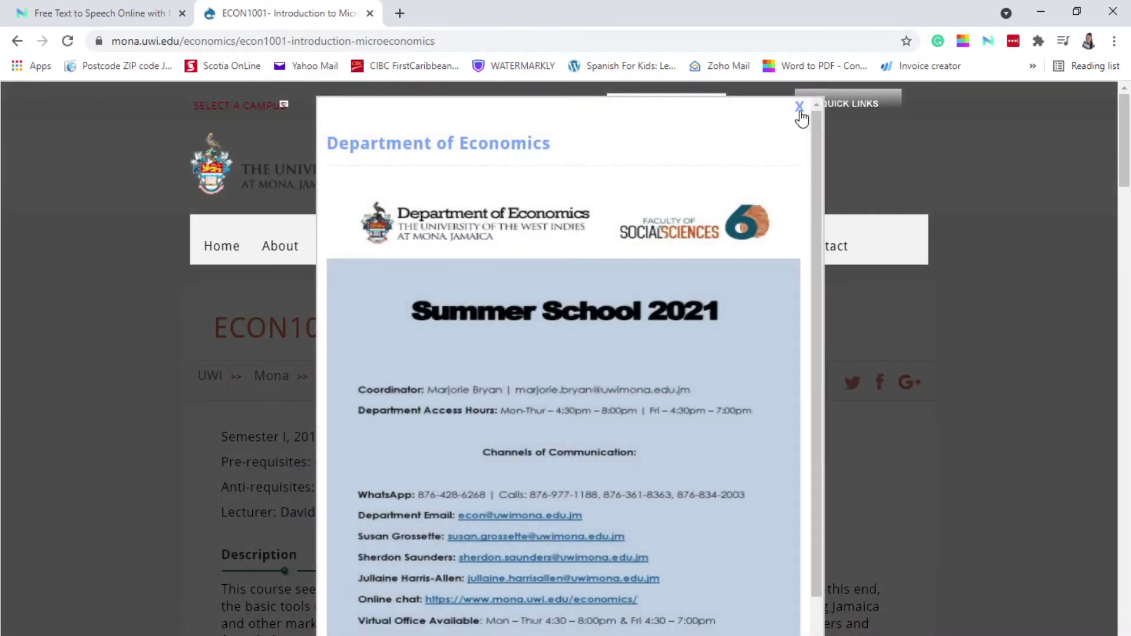
# Close the Summer School popup and select the Description paragraph
pyautogui.click(803, 109)
pyautogui.scroll(-4, 353, 383)
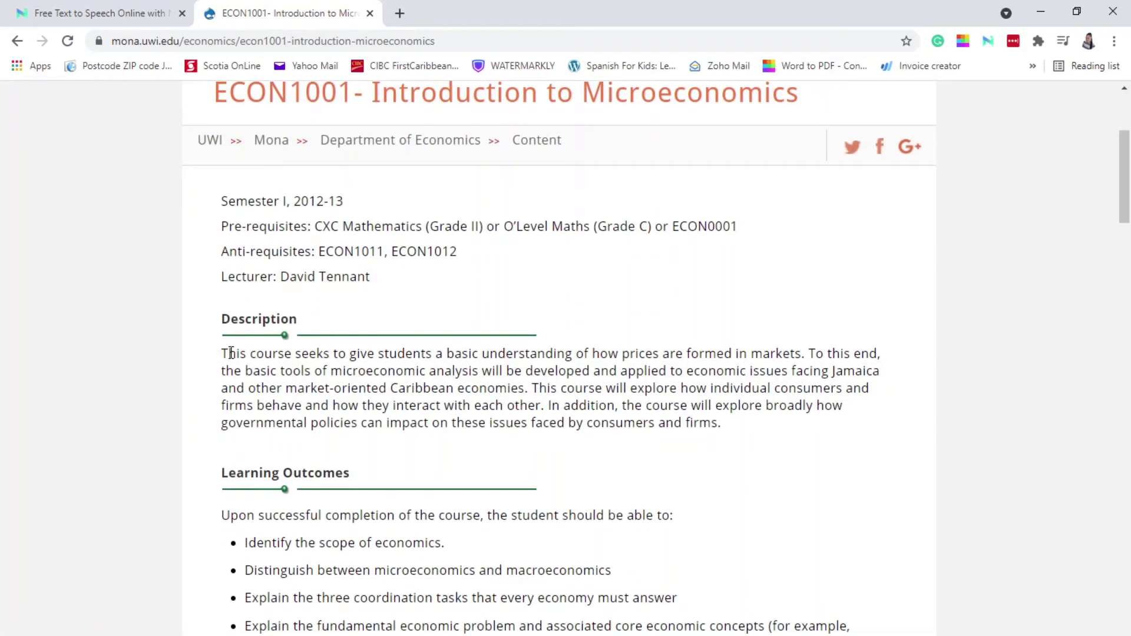
pyautogui.moveTo(224, 358); pyautogui.dragTo(740, 429)
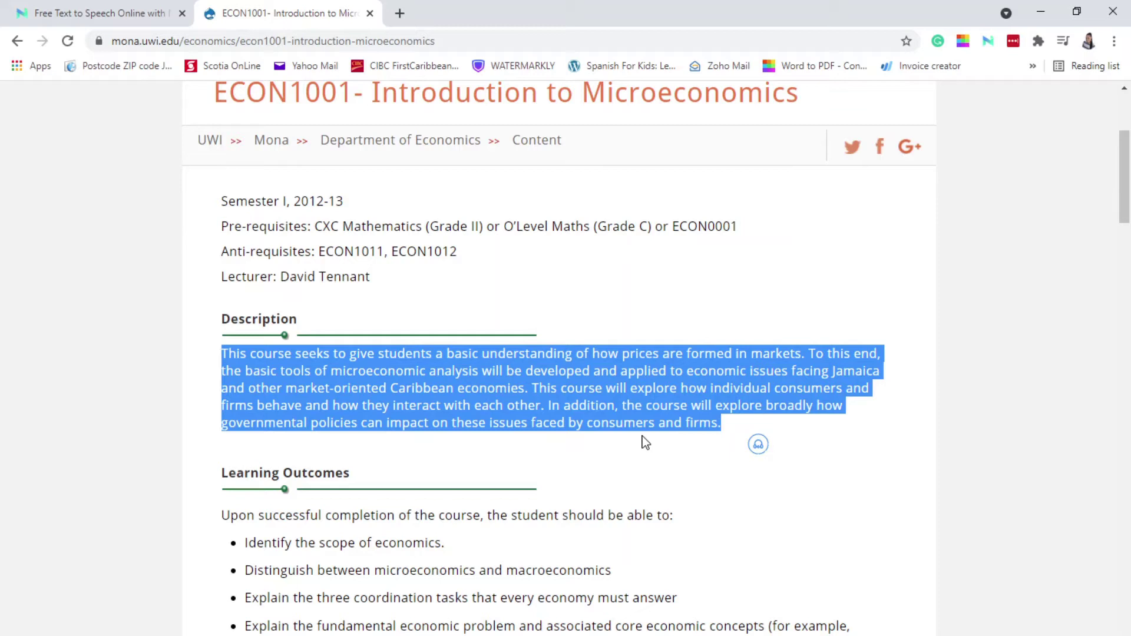
pyautogui.click(758, 448)
pyautogui.click(724, 436)
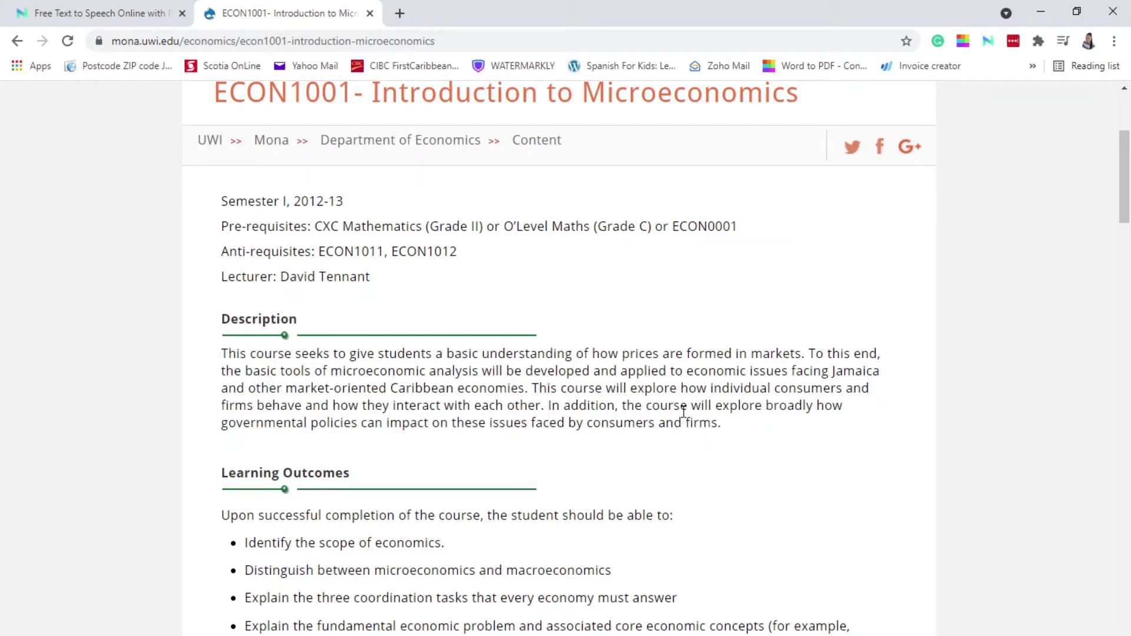
# Reselect the Description paragraph, have the extension read it aloud, then pause
pyautogui.moveTo(718, 428); pyautogui.dragTo(223, 360)
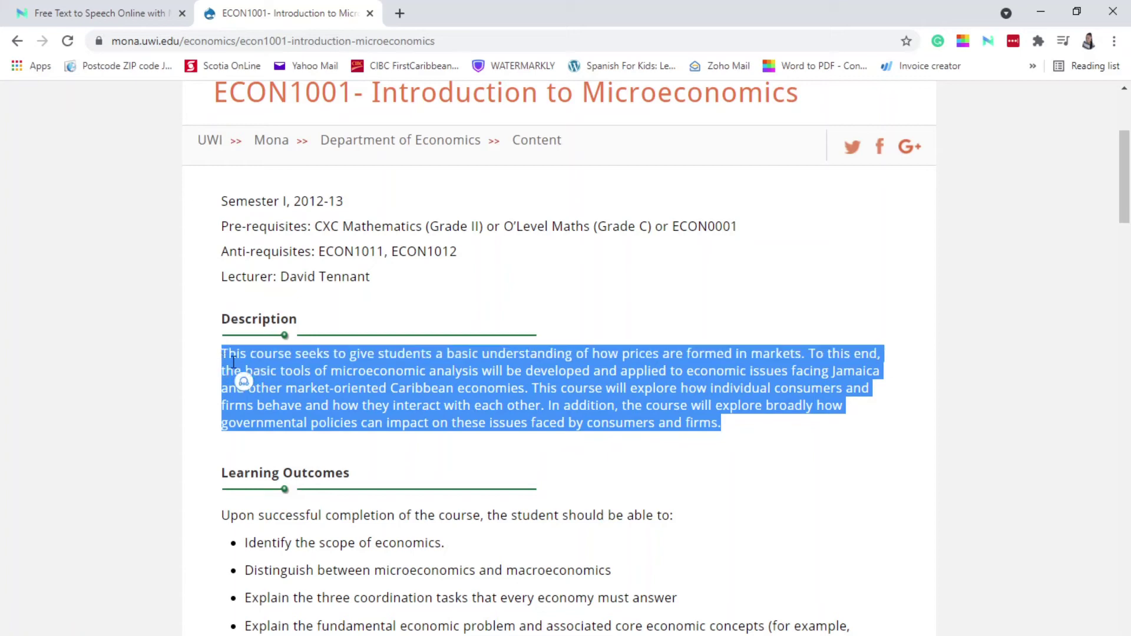
pyautogui.click(244, 384)
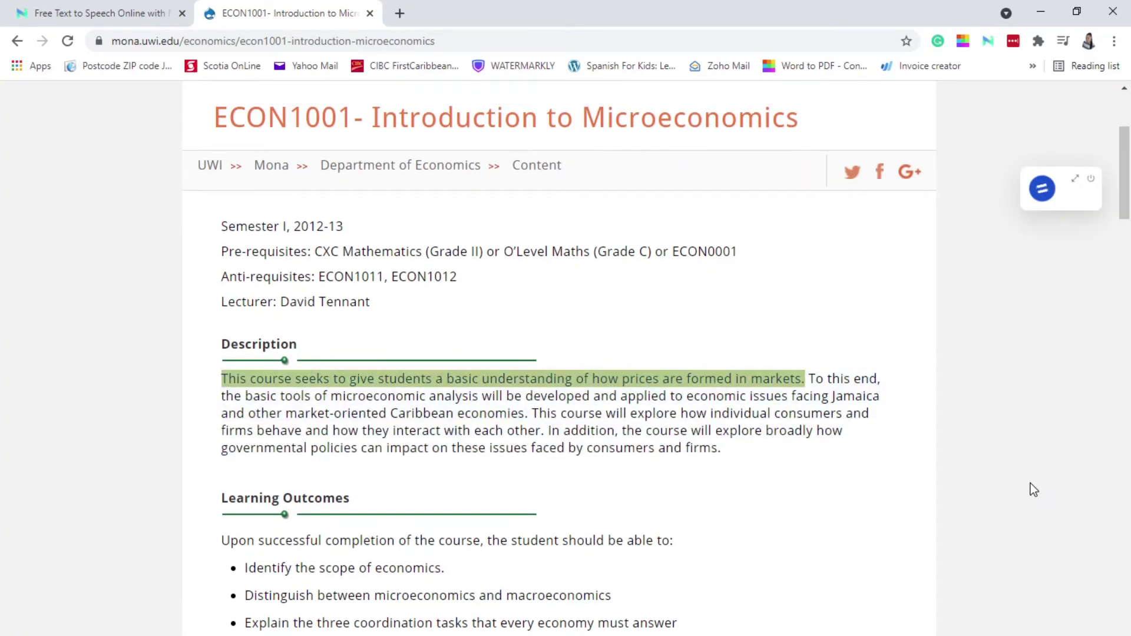
pyautogui.click(1042, 190)
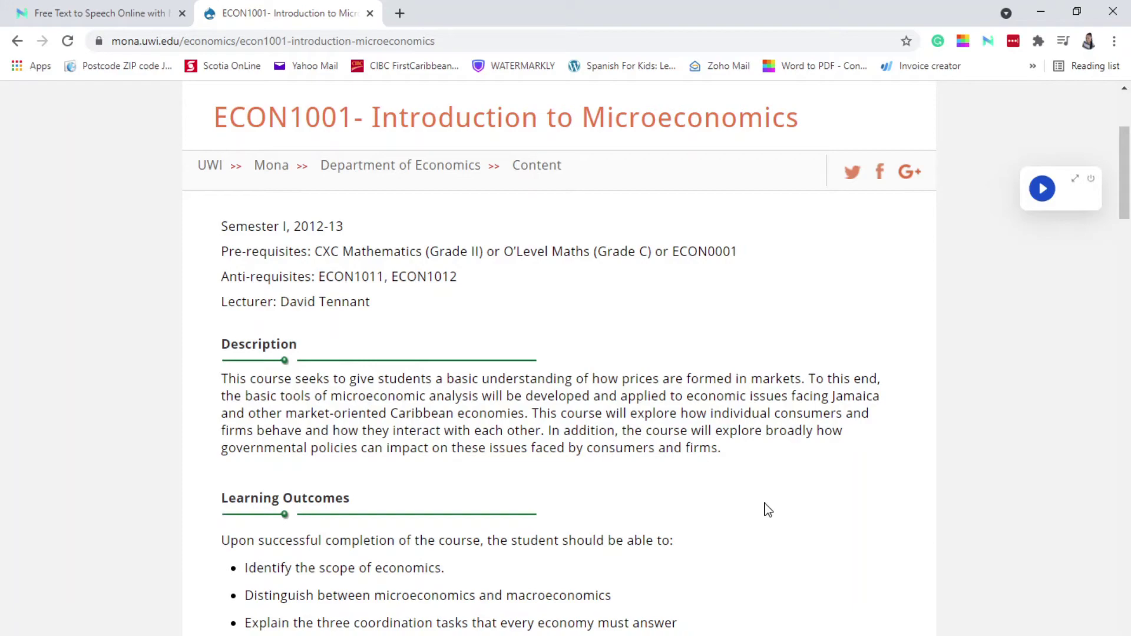
pyautogui.scroll(3, 222, 325)
pyautogui.scroll(-20, 234, 381)
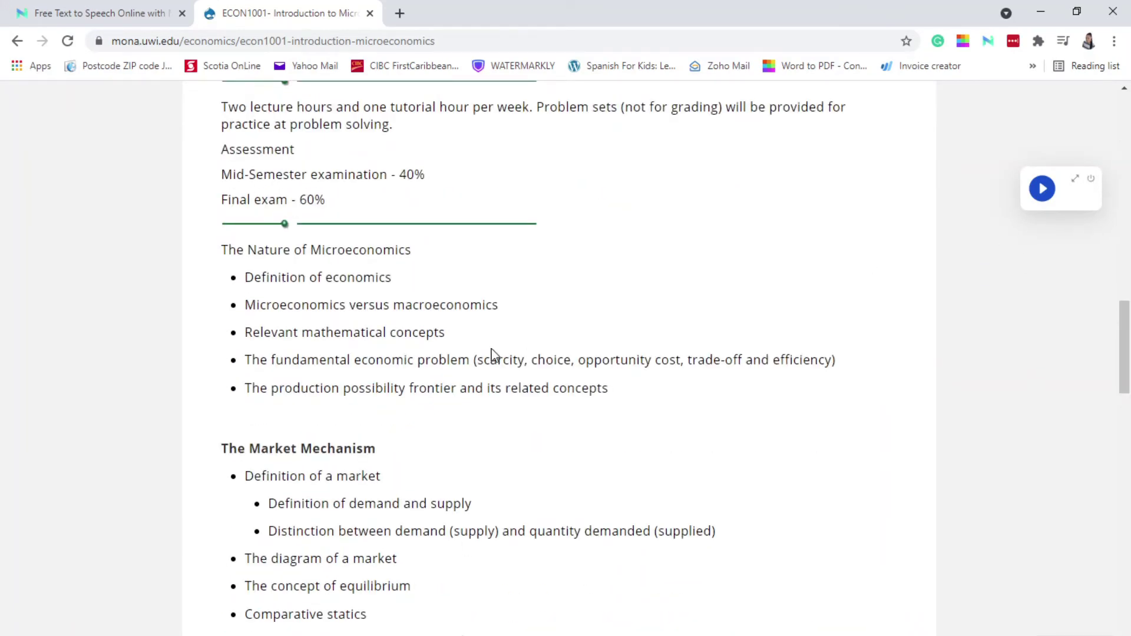
pyautogui.scroll(-20, 513, 348)
pyautogui.scroll(10, 495, 354)
pyautogui.scroll(15, 495, 353)
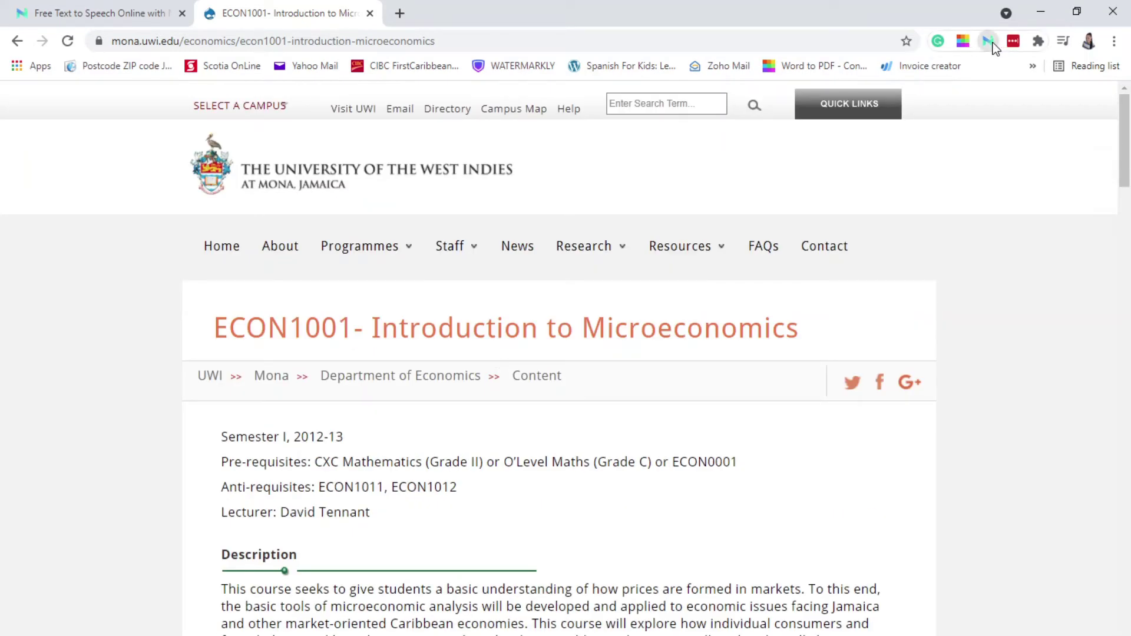
# Unpin and re-pin the Natural Reader extension in the Extensions menu
pyautogui.click(1038, 43)
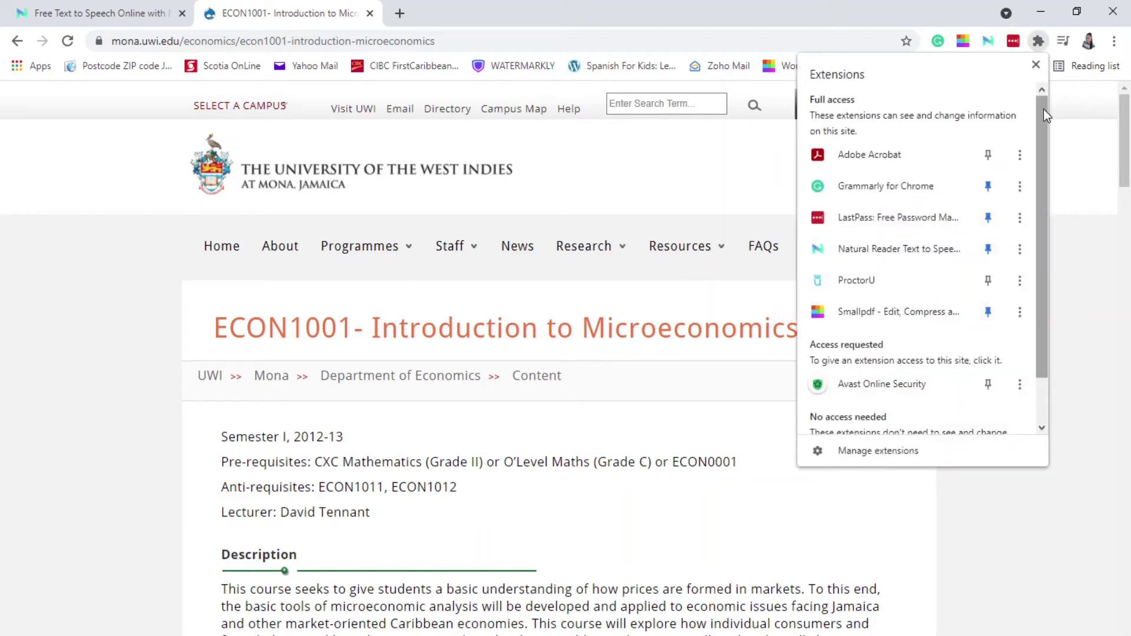
pyautogui.click(988, 249)
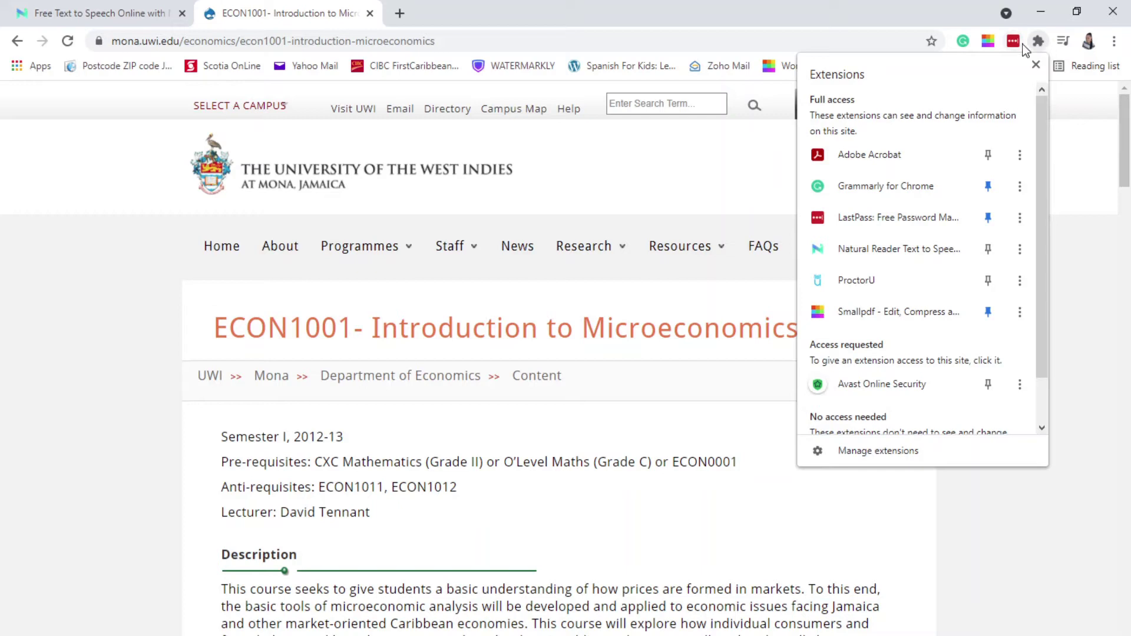
pyautogui.click(989, 250)
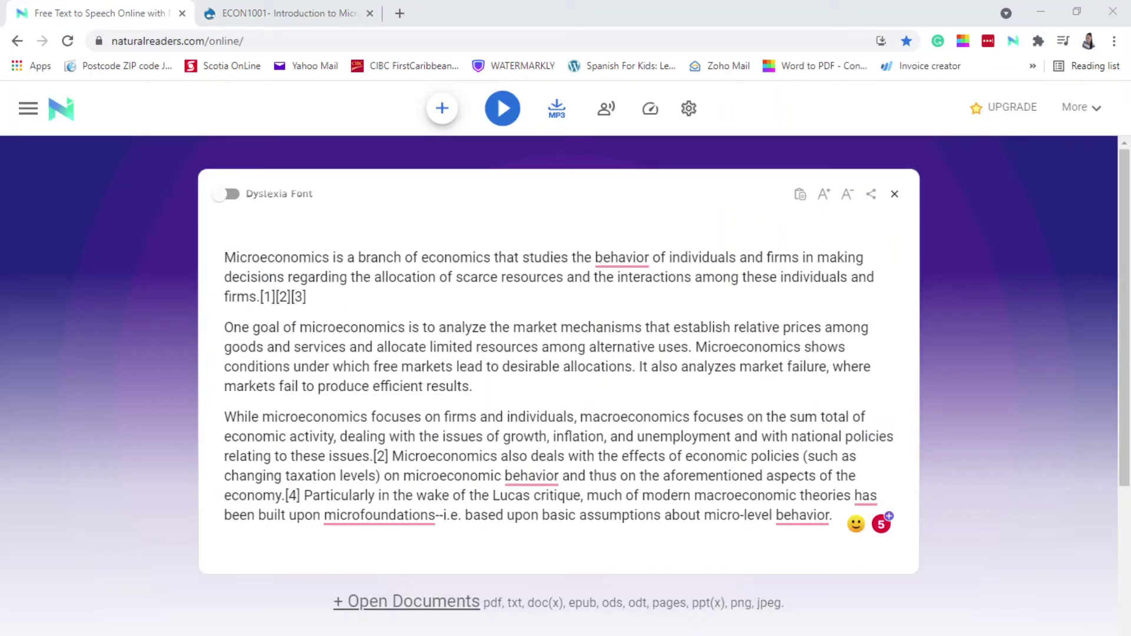
# Read the text aloud with the free Zira voice at speed 0, then pause
pyautogui.click(606, 109)
pyautogui.click(693, 265)
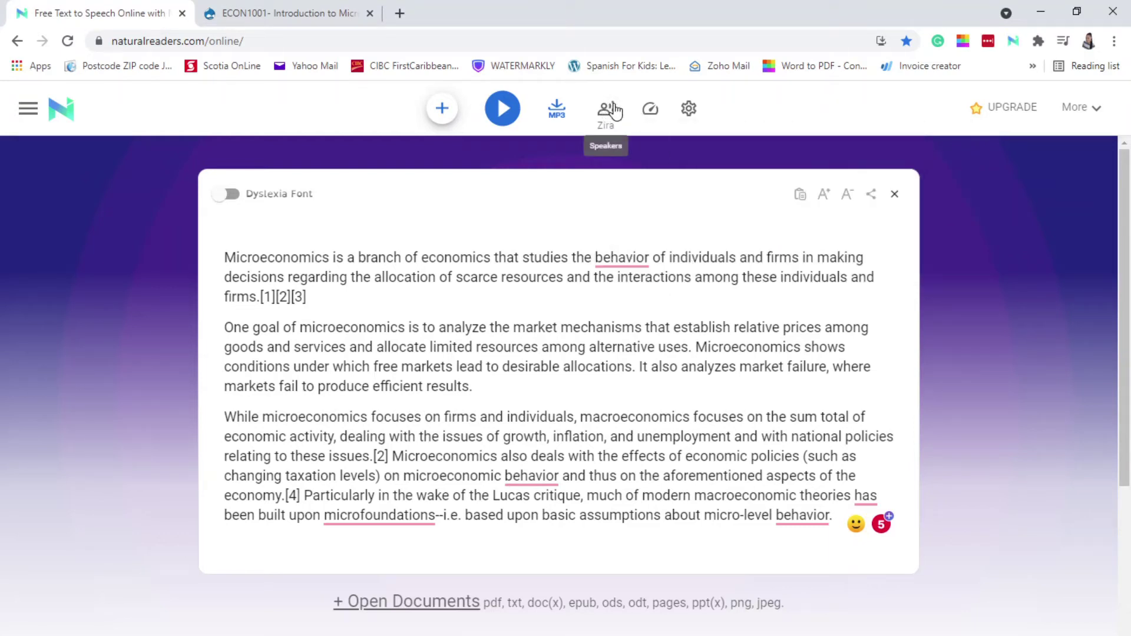
pyautogui.click(650, 110)
pyautogui.click(701, 471)
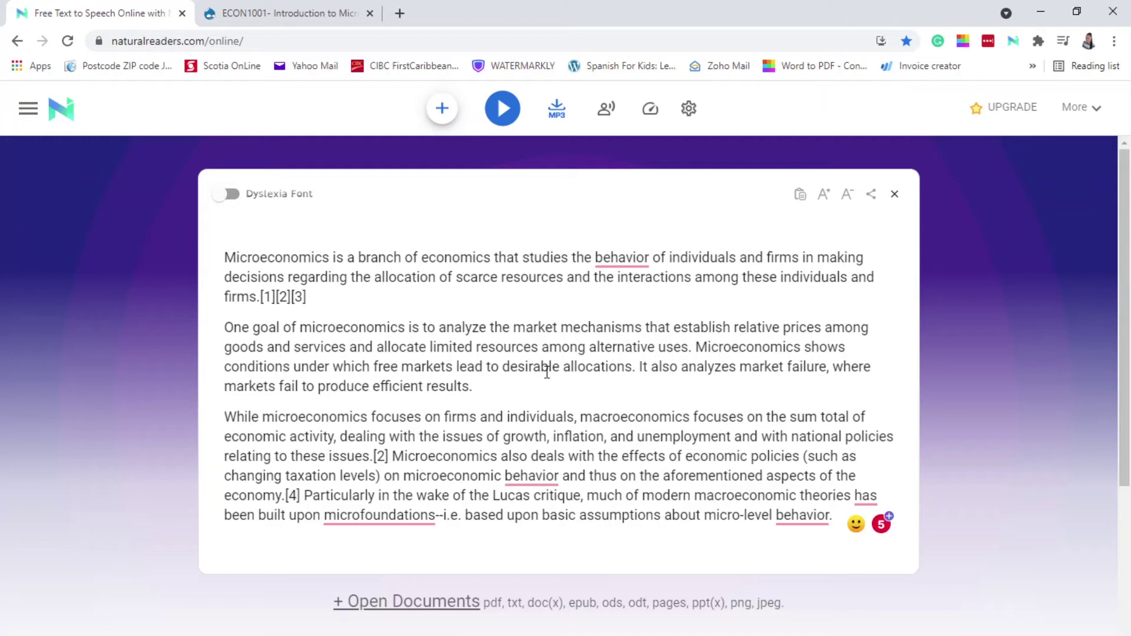
pyautogui.click(497, 117)
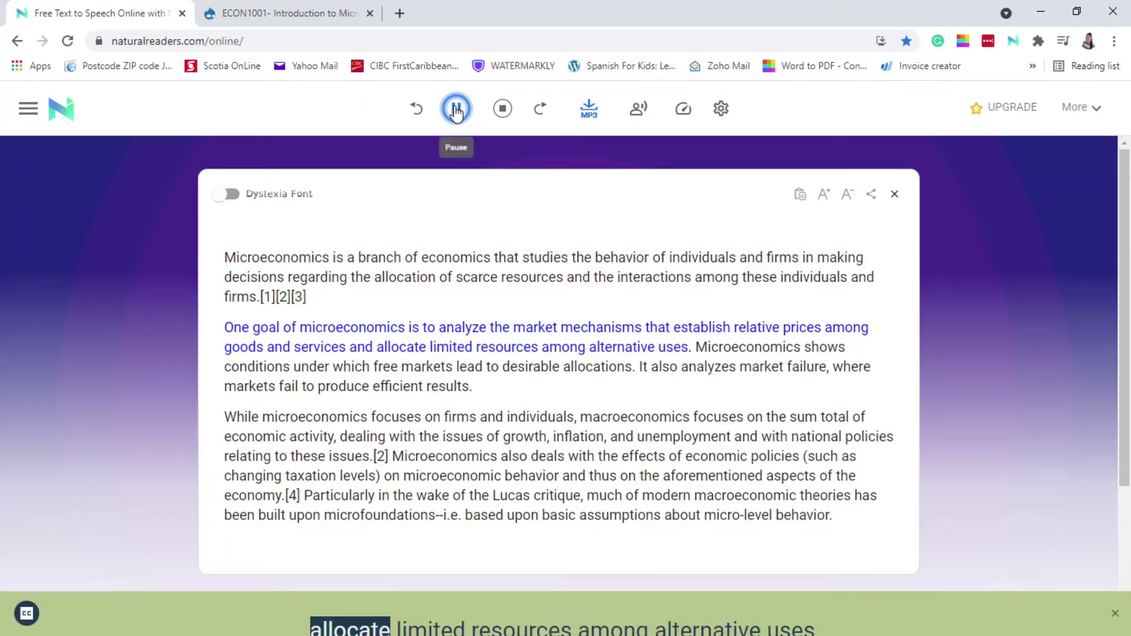
pyautogui.click(456, 110)
# Play the text with the English (US) Mark voice, then with David
pyautogui.click(609, 116)
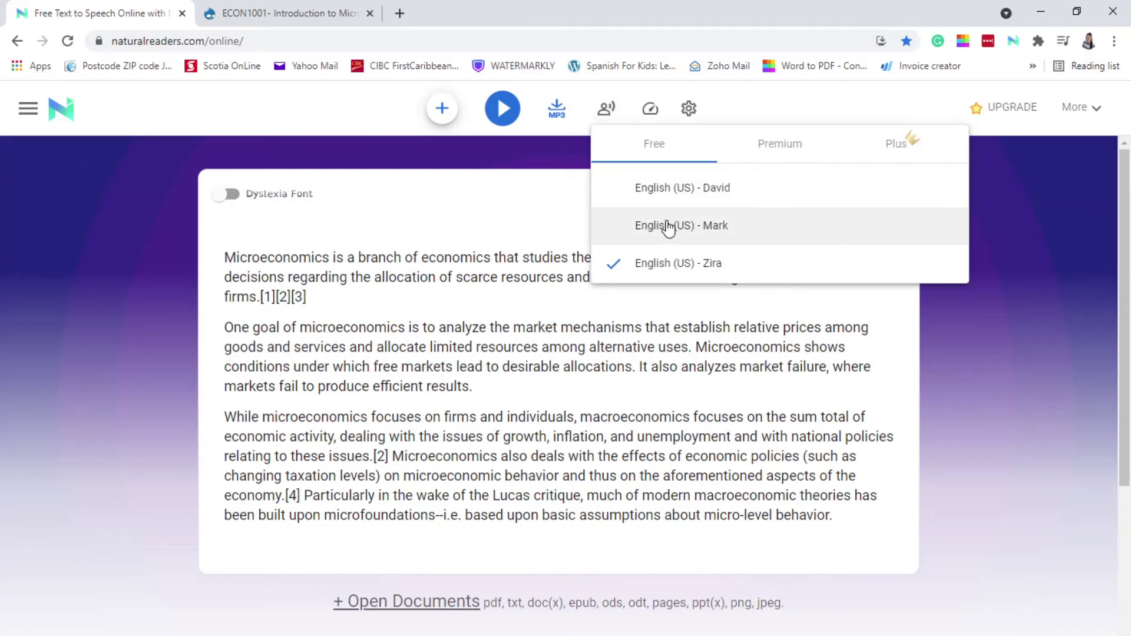
pyautogui.click(669, 227)
pyautogui.click(502, 111)
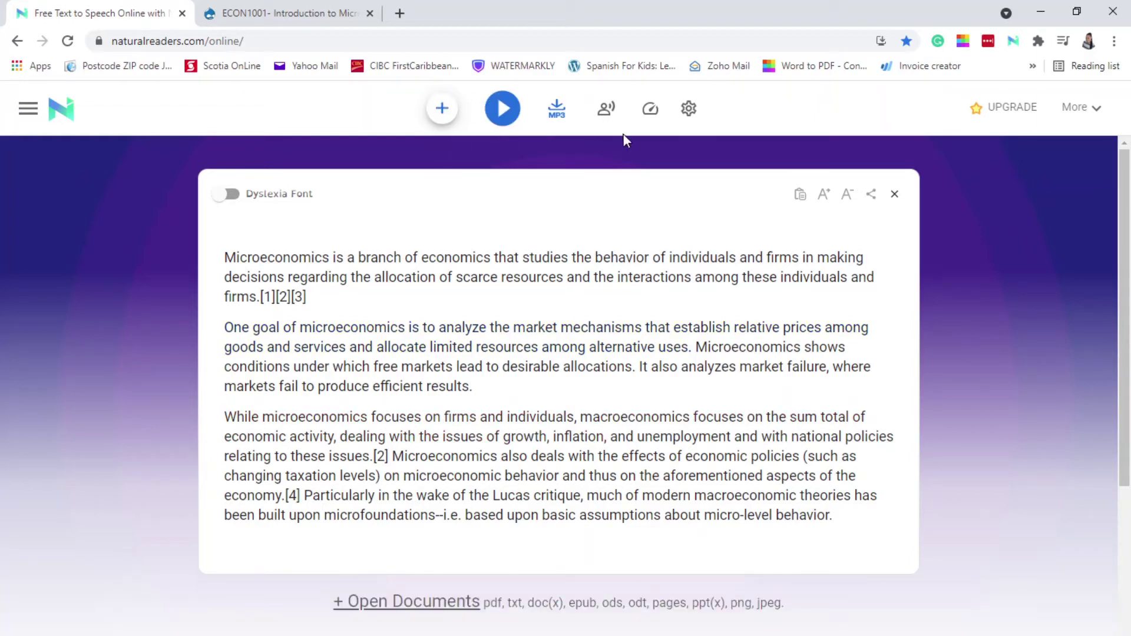
pyautogui.click(609, 111)
pyautogui.click(678, 193)
pyautogui.click(502, 114)
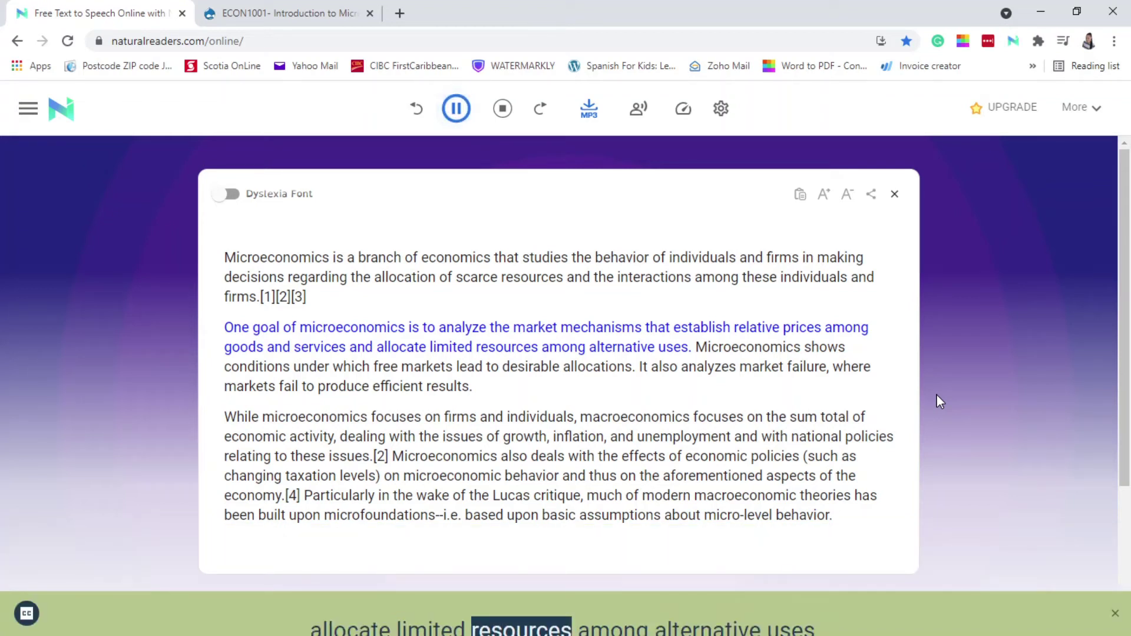
# Play the text with the premium English (US) Heather voice, then stop
pyautogui.click(456, 109)
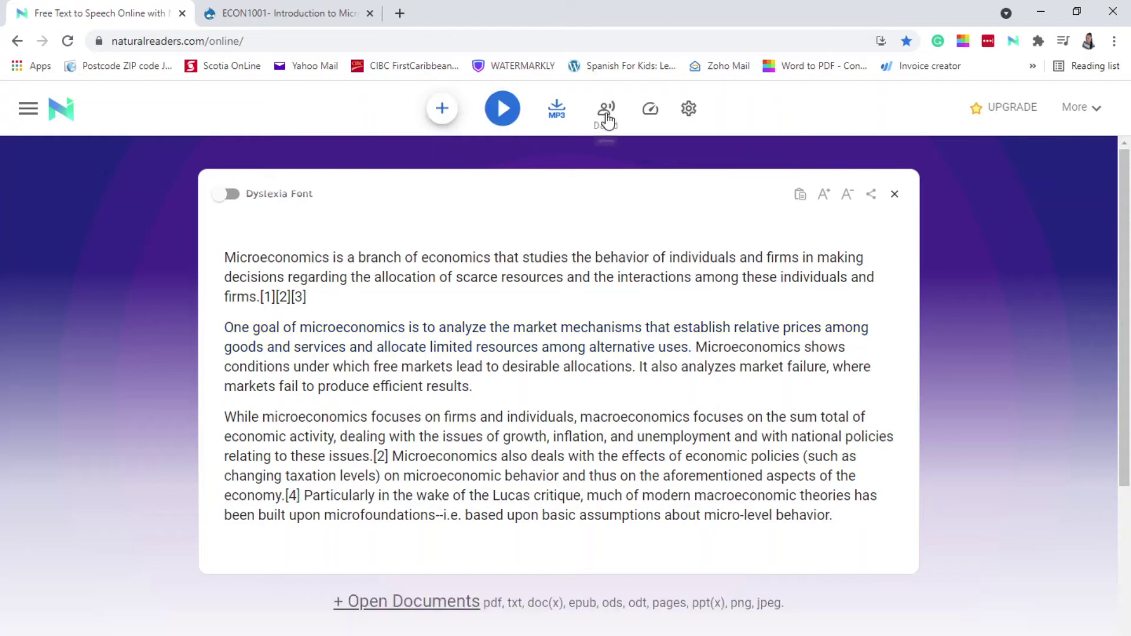
pyautogui.click(614, 133)
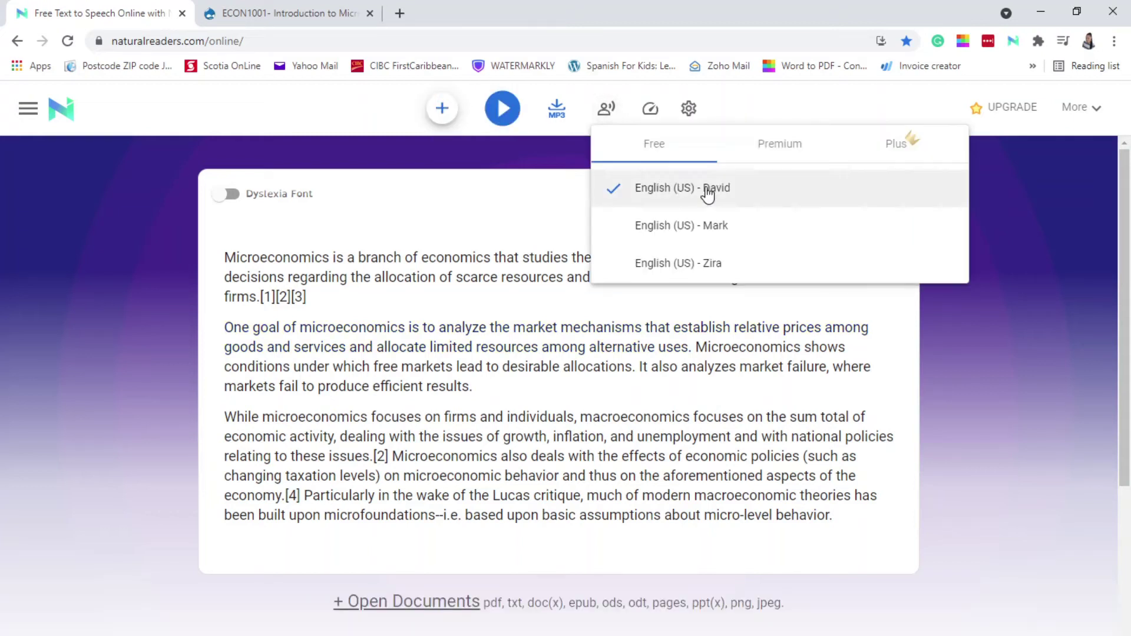
pyautogui.click(760, 147)
pyautogui.click(785, 271)
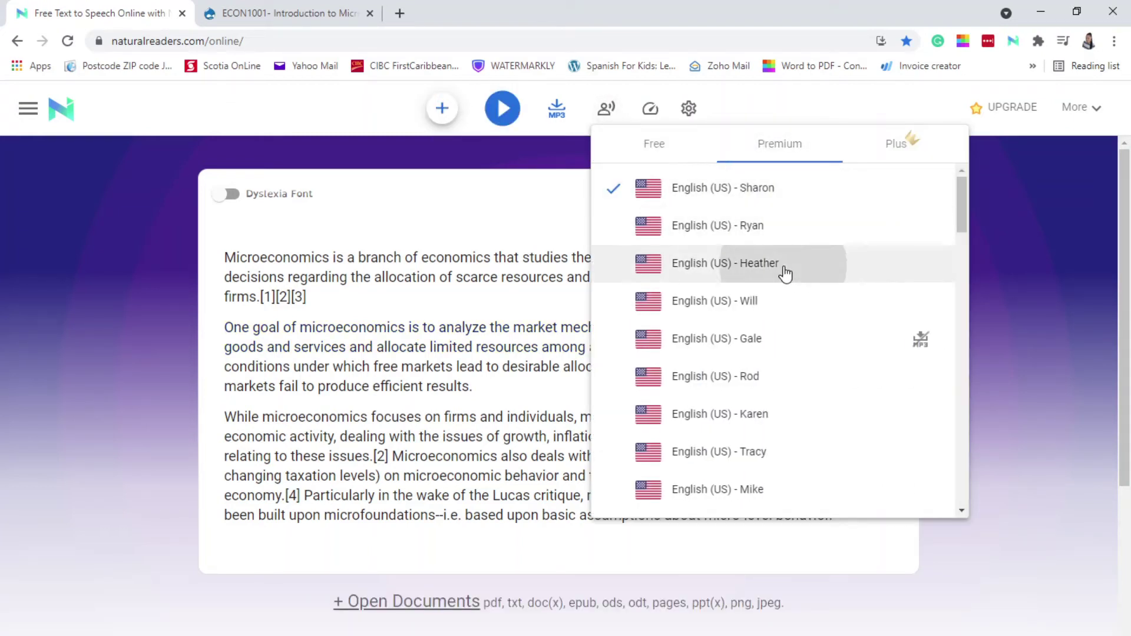
pyautogui.click(504, 109)
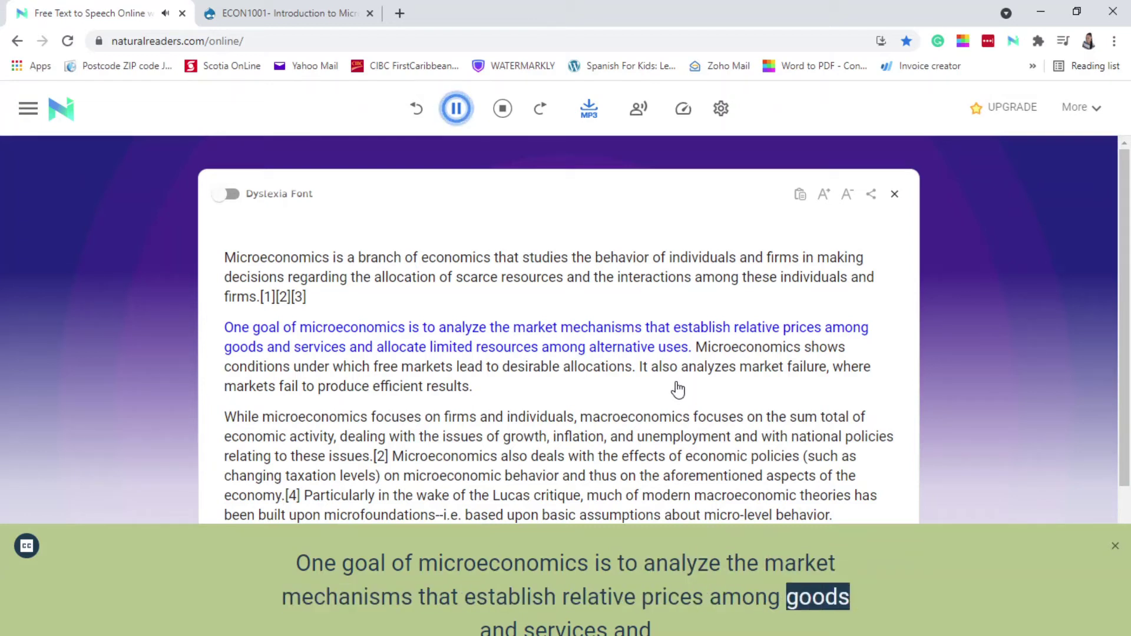
pyautogui.click(467, 115)
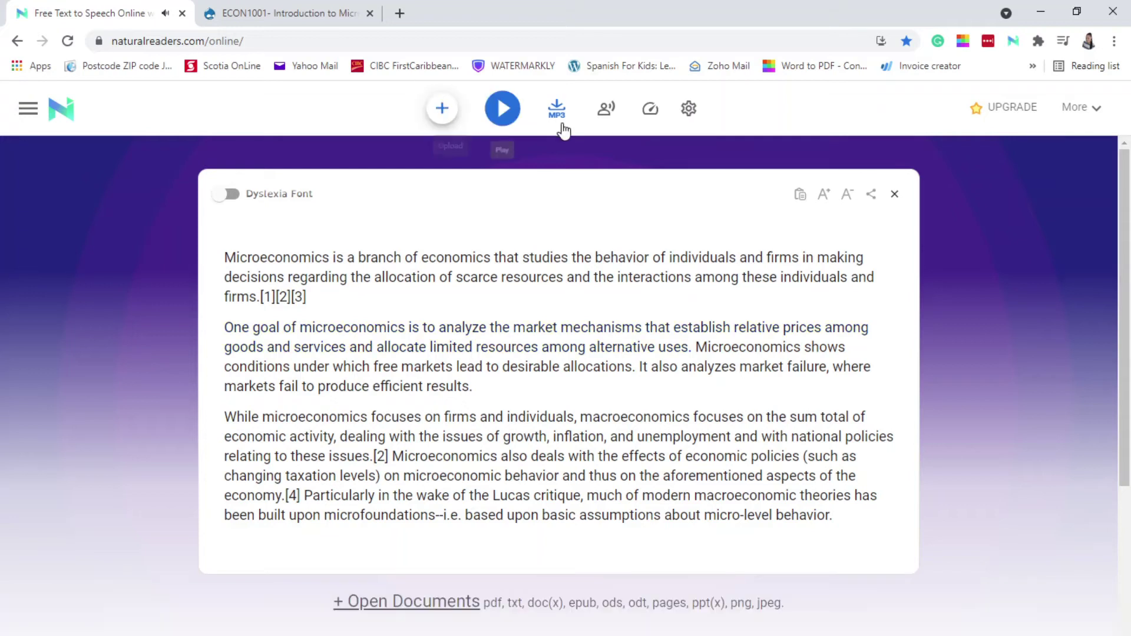
# Play the text with the English (UK) Rachel voice, then stop
pyautogui.click(607, 110)
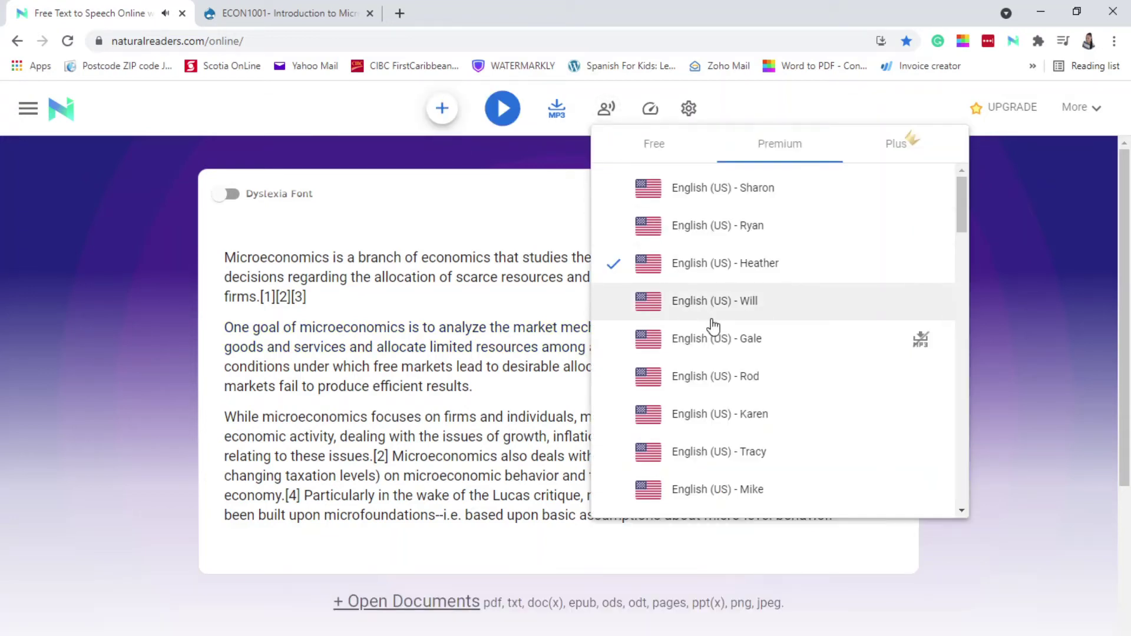
pyautogui.scroll(-4, 697, 305)
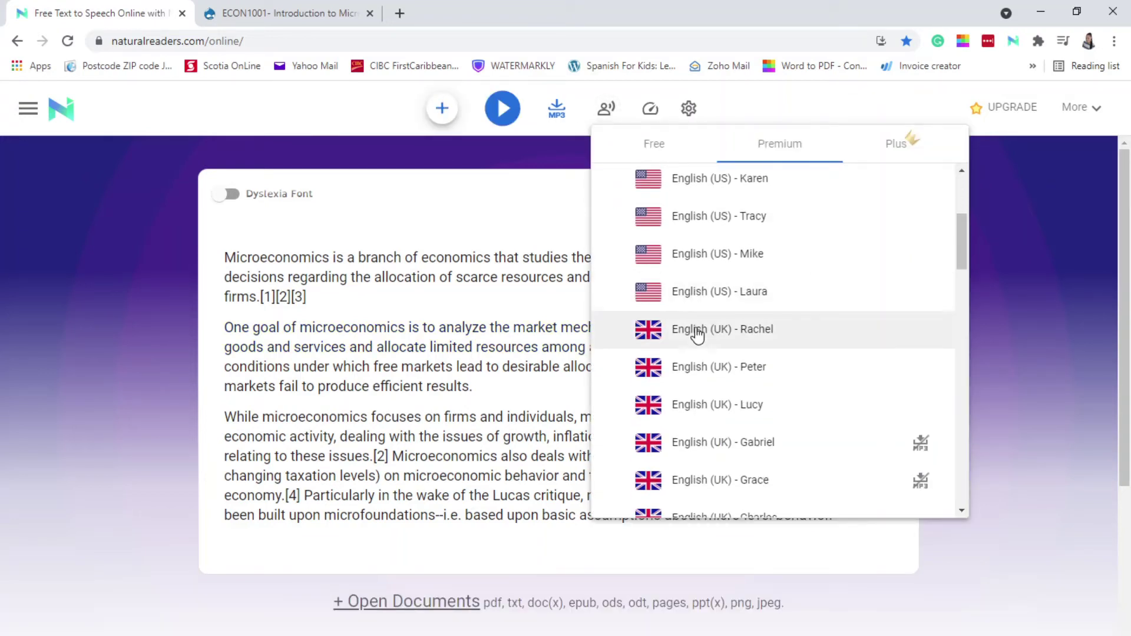
pyautogui.click(759, 333)
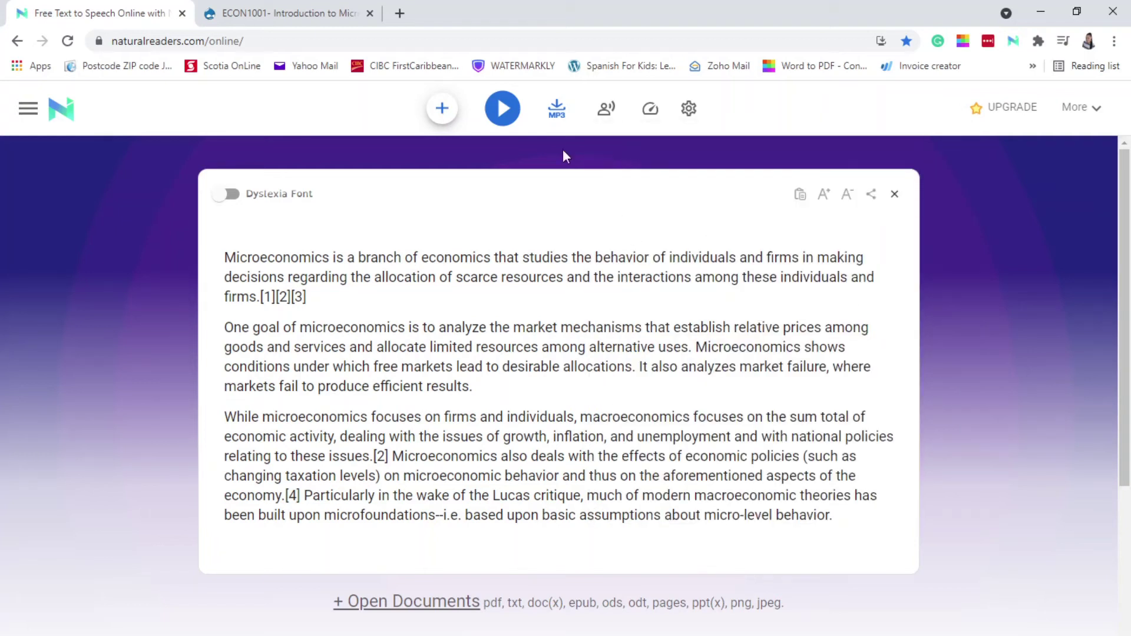
pyautogui.click(503, 108)
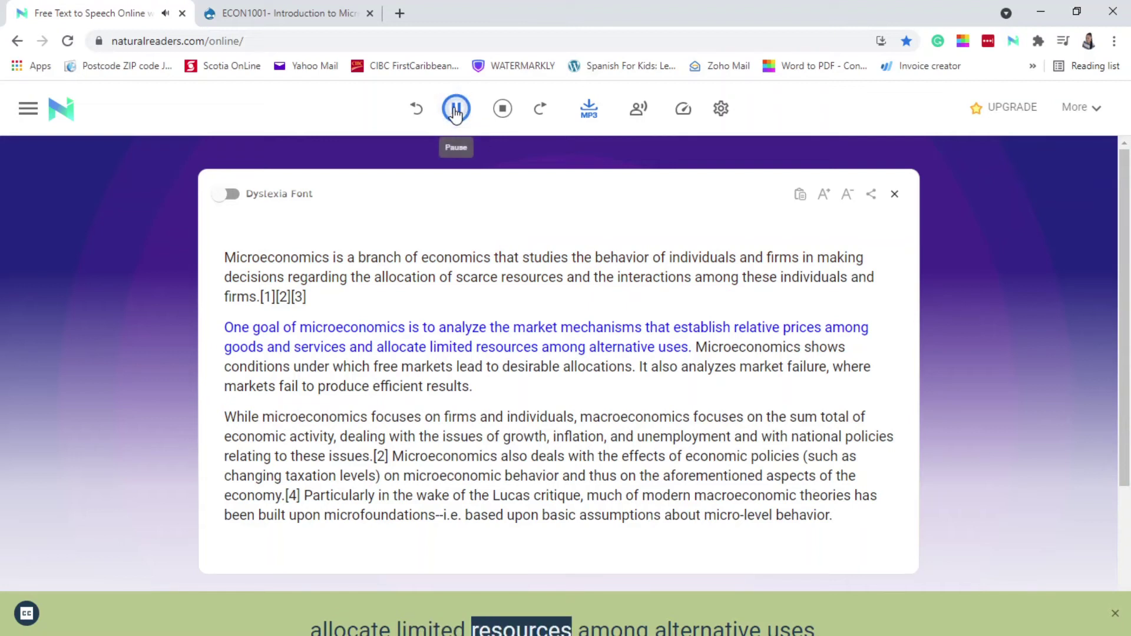
pyautogui.click(458, 112)
# Choose the English (US) Karen voice and play the text
pyautogui.click(618, 117)
pyautogui.scroll(-10, 682, 361)
pyautogui.scroll(-5, 684, 361)
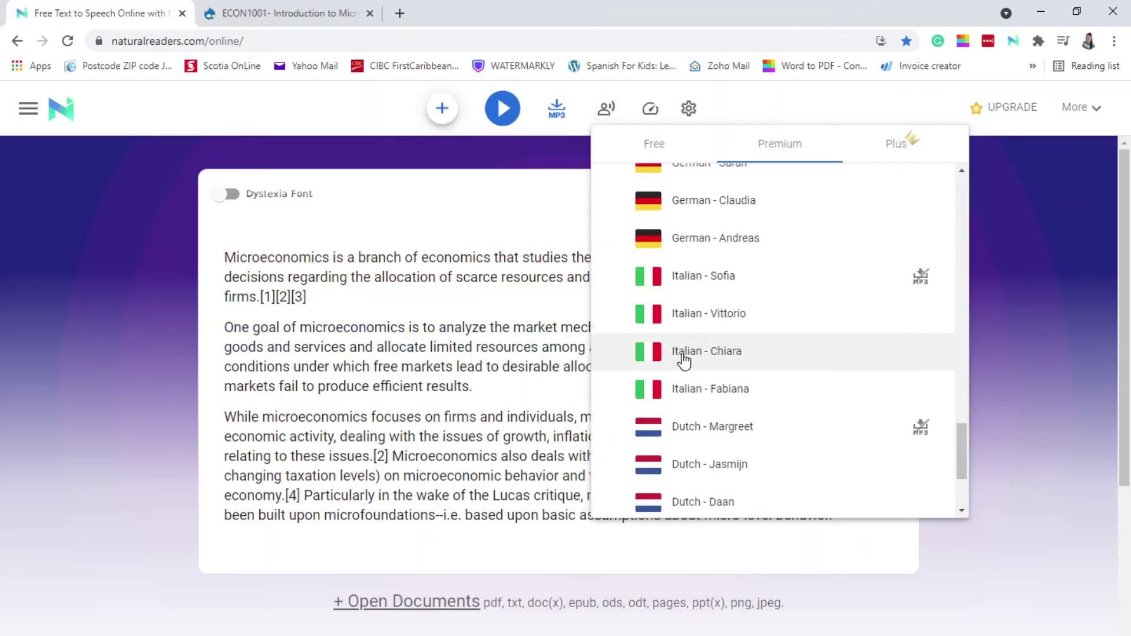
pyautogui.scroll(15, 683, 361)
pyautogui.scroll(4, 684, 359)
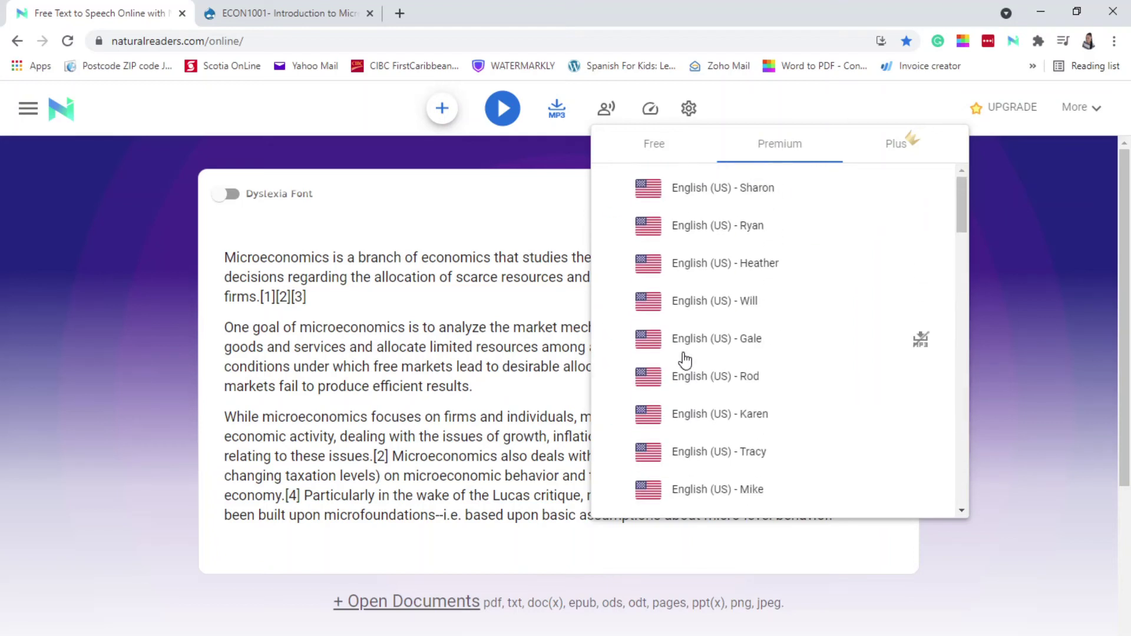
pyautogui.scroll(-1, 720, 302)
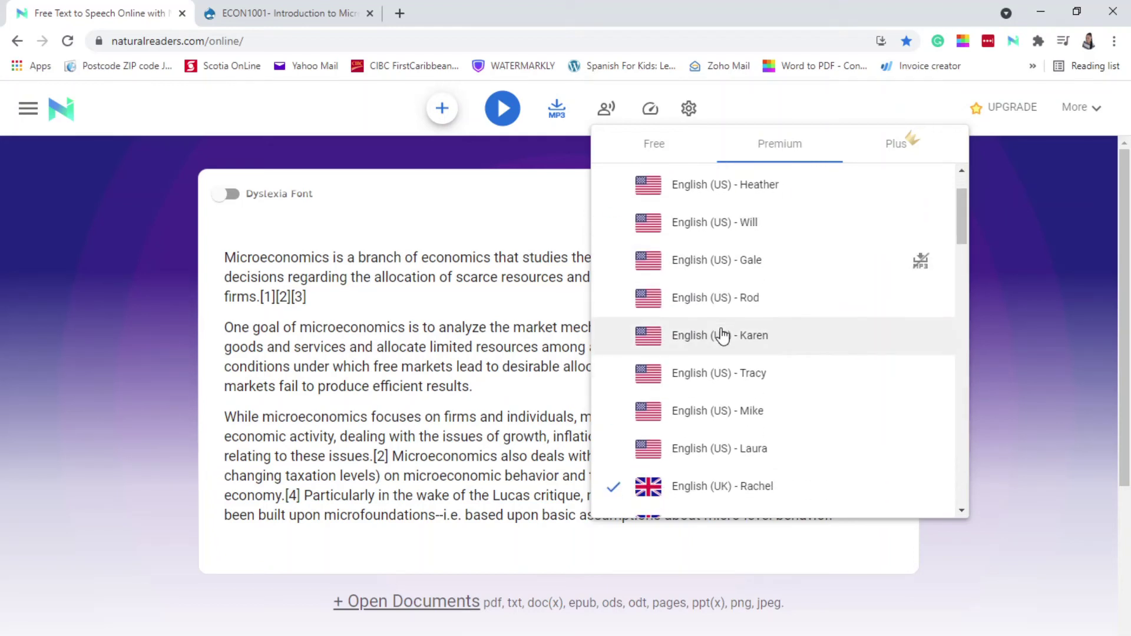
pyautogui.click(723, 334)
pyautogui.click(503, 108)
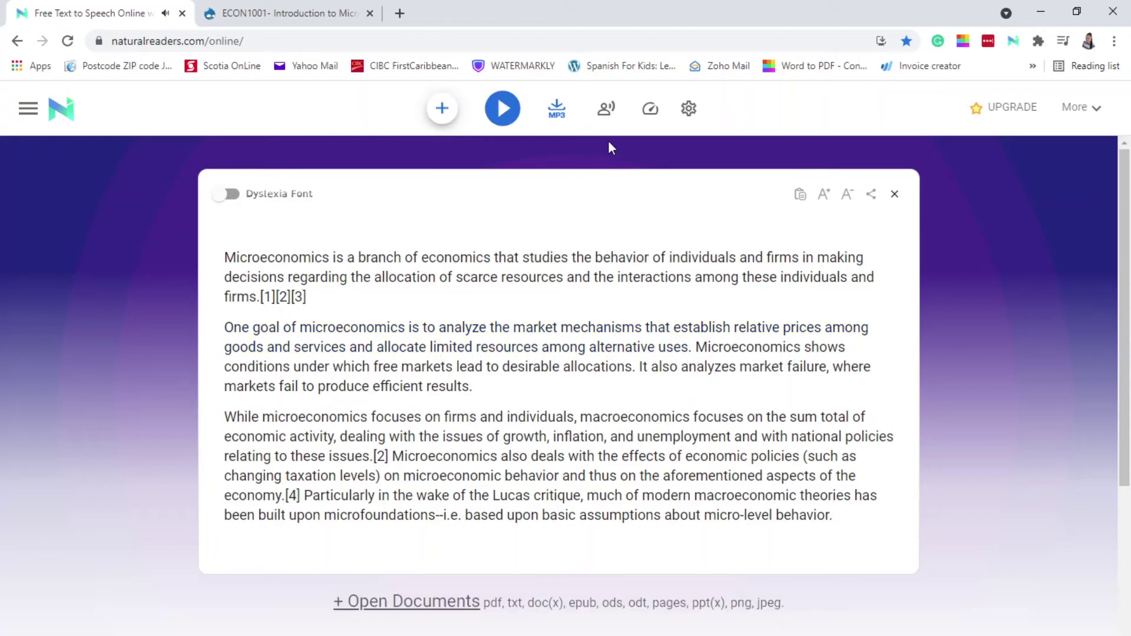
# Browse the voice list again and return to the free voices
pyautogui.click(606, 108)
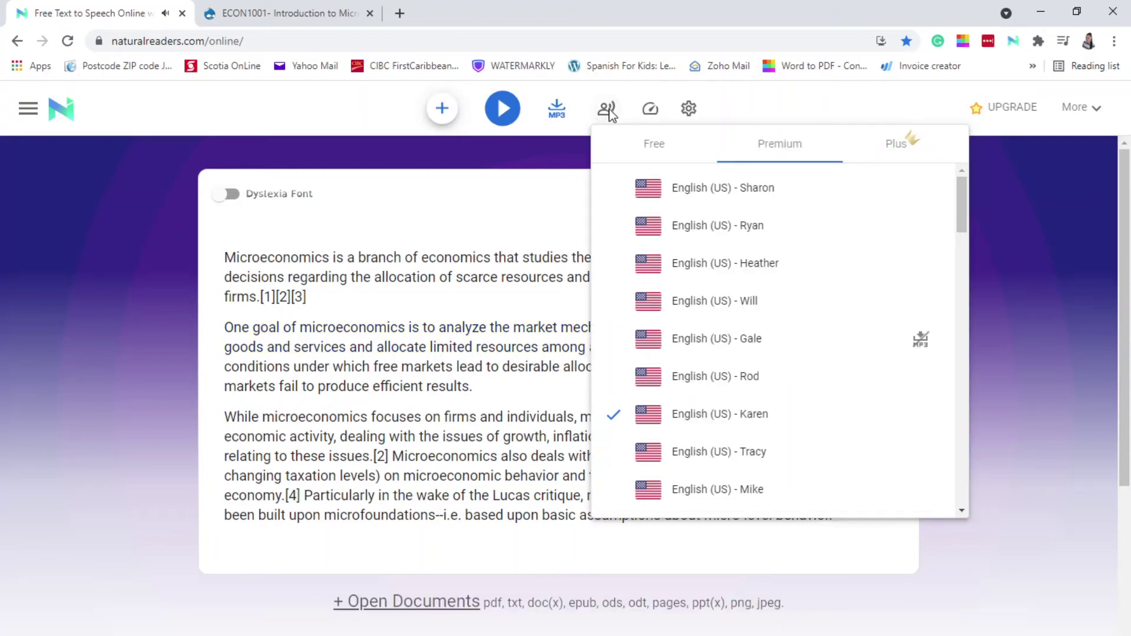
pyautogui.scroll(-15, 800, 209)
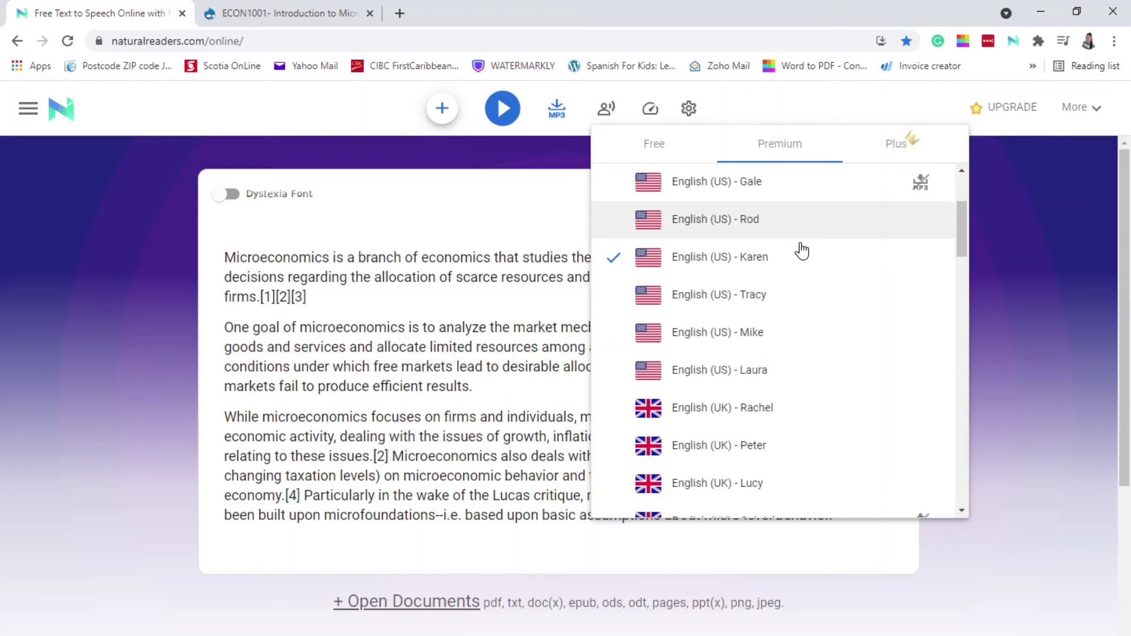
pyautogui.scroll(-8, 787, 376)
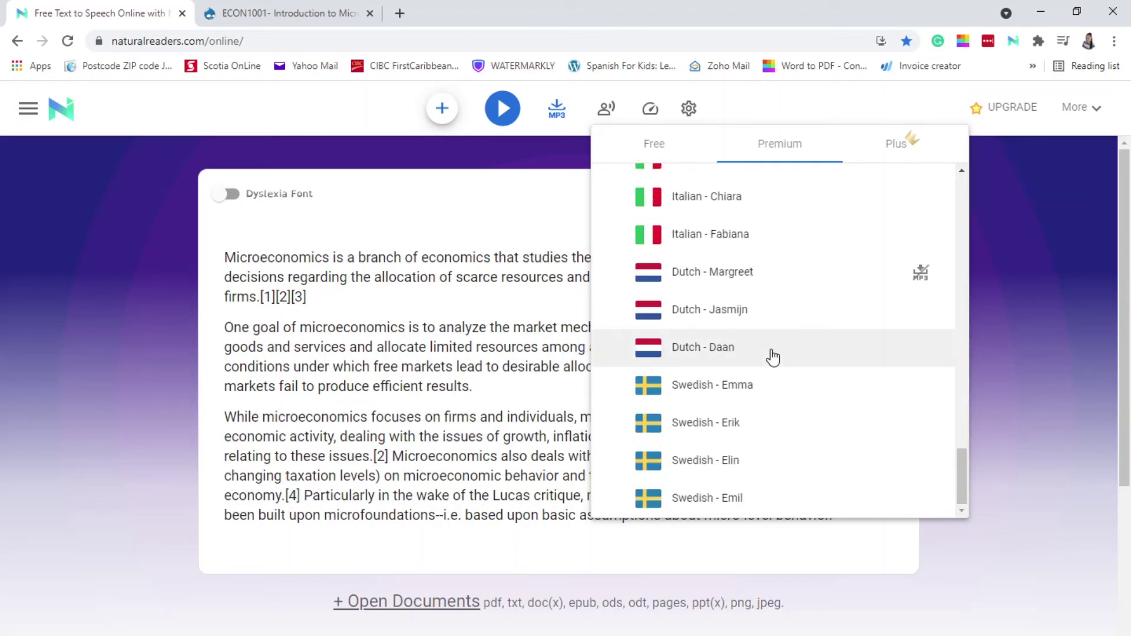
pyautogui.scroll(20, 781, 351)
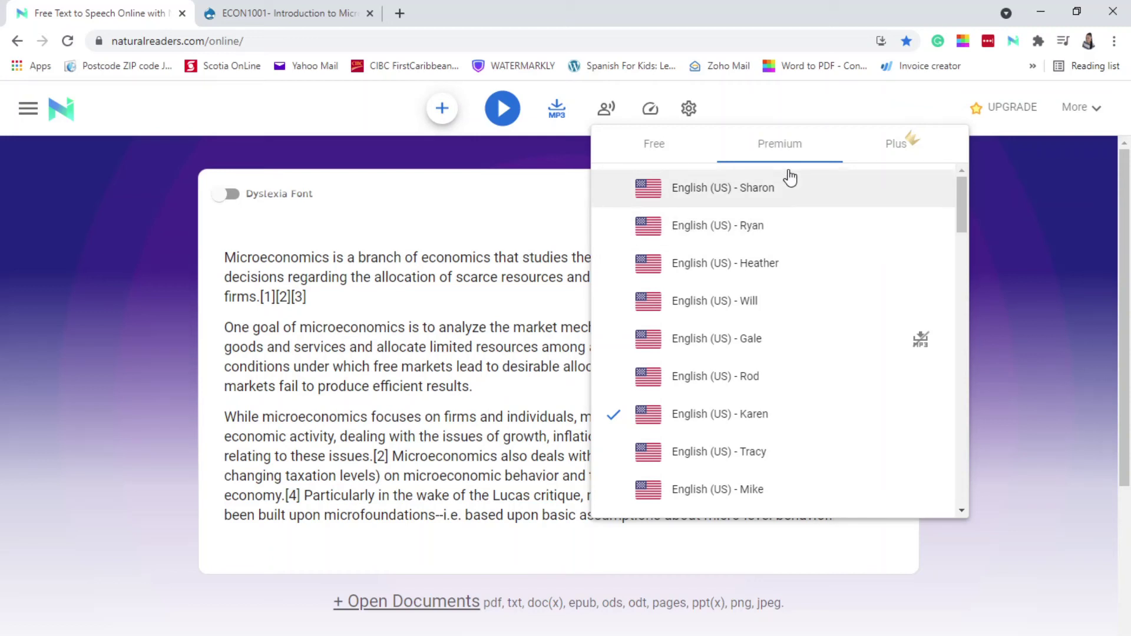
pyautogui.click(660, 148)
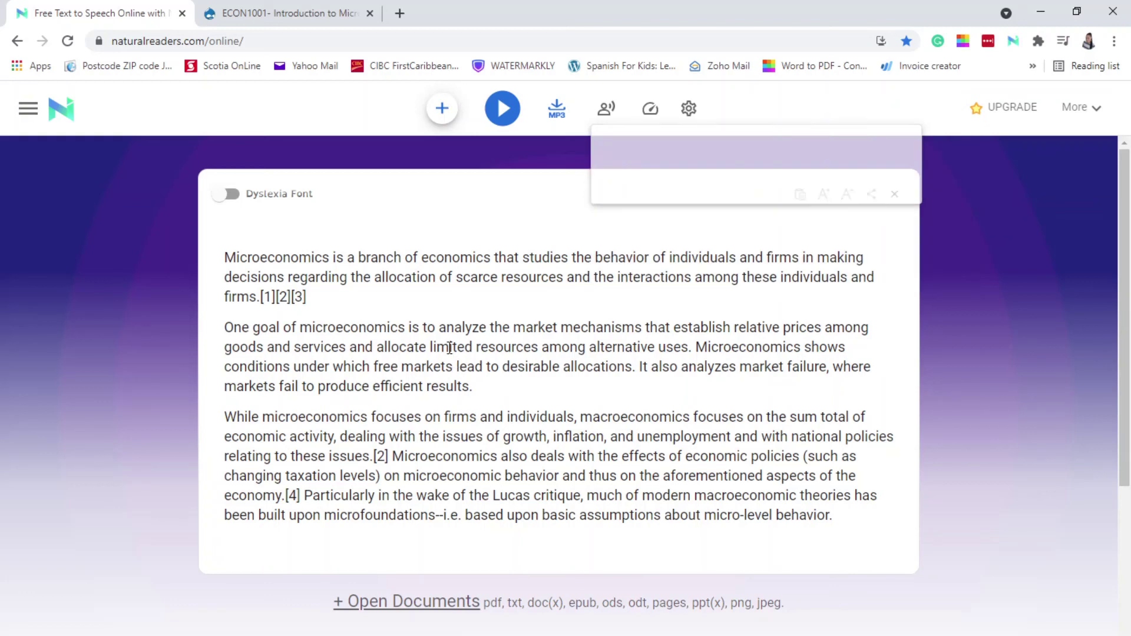
# On the ECON1001 tab, select the Description paragraph and dismiss the floating widget
pyautogui.click(271, 2)
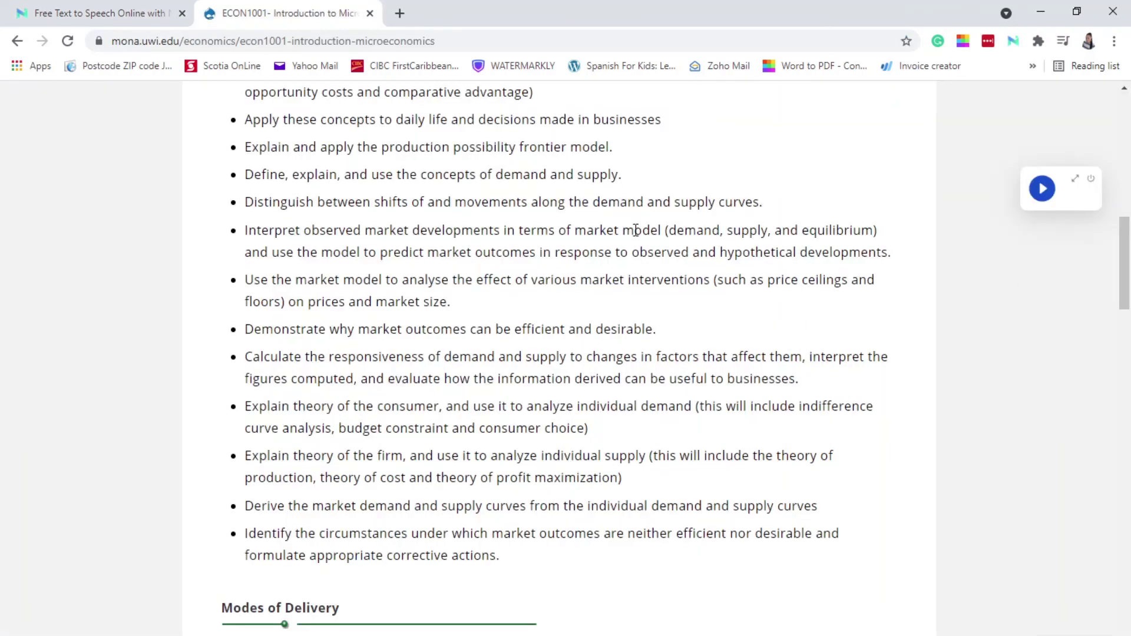
pyautogui.scroll(12, 537, 228)
pyautogui.scroll(-2, 616, 260)
pyautogui.moveTo(246, 348); pyautogui.dragTo(735, 419)
pyautogui.click(277, 375)
pyautogui.moveTo(219, 351); pyautogui.dragTo(735, 425)
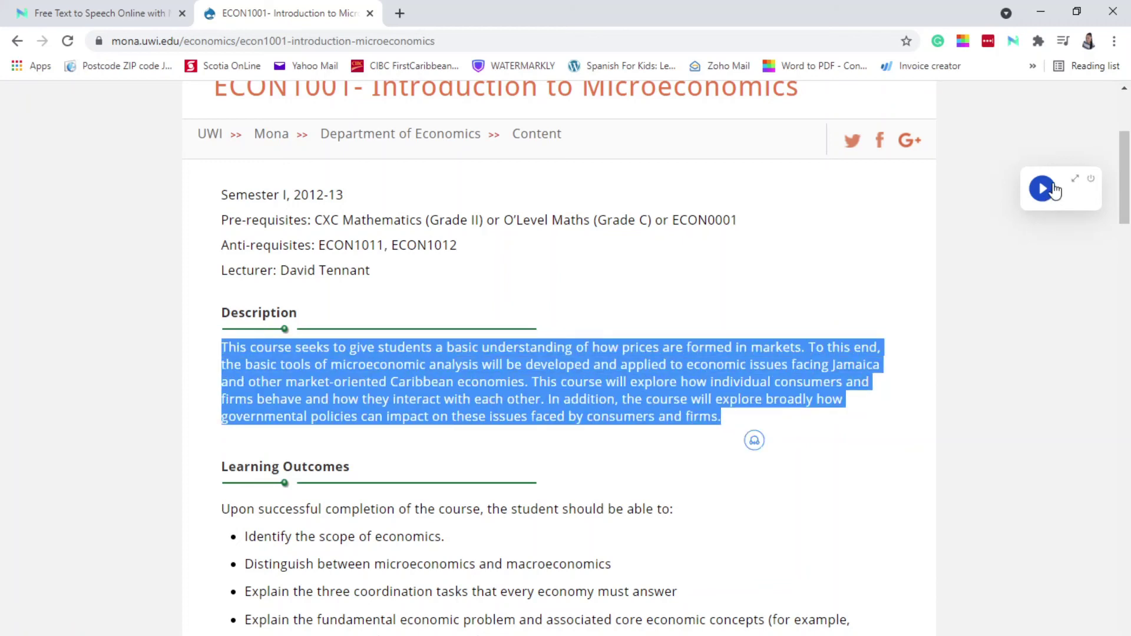
pyautogui.click(1094, 180)
pyautogui.click(558, 345)
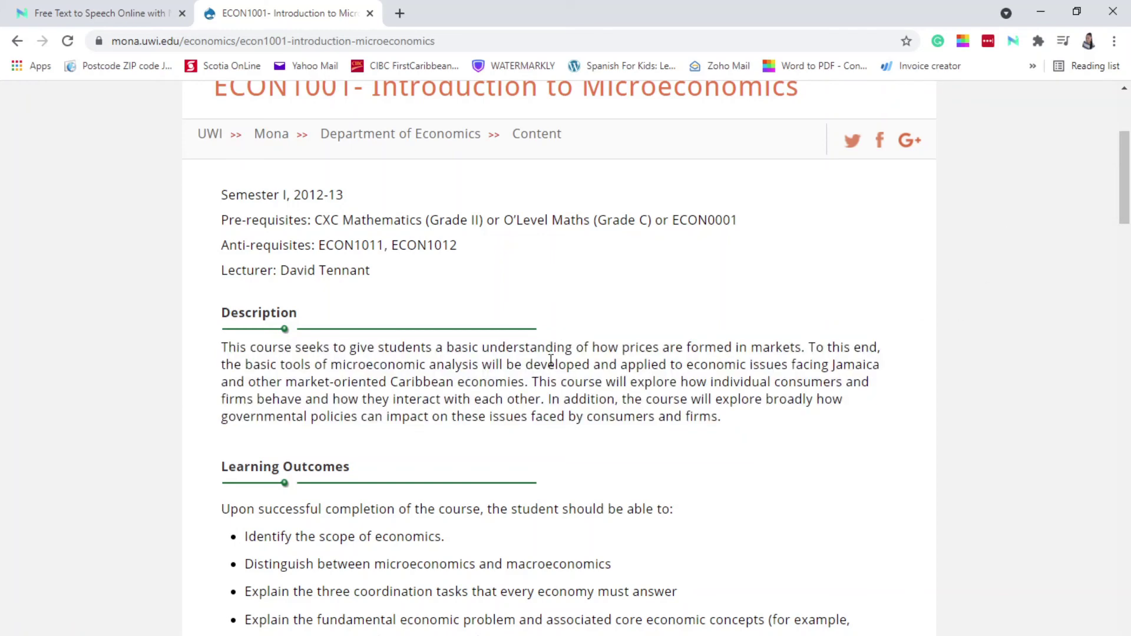
# Reselect the Description paragraph, have it read aloud, then pause
pyautogui.moveTo(744, 417); pyautogui.dragTo(220, 354)
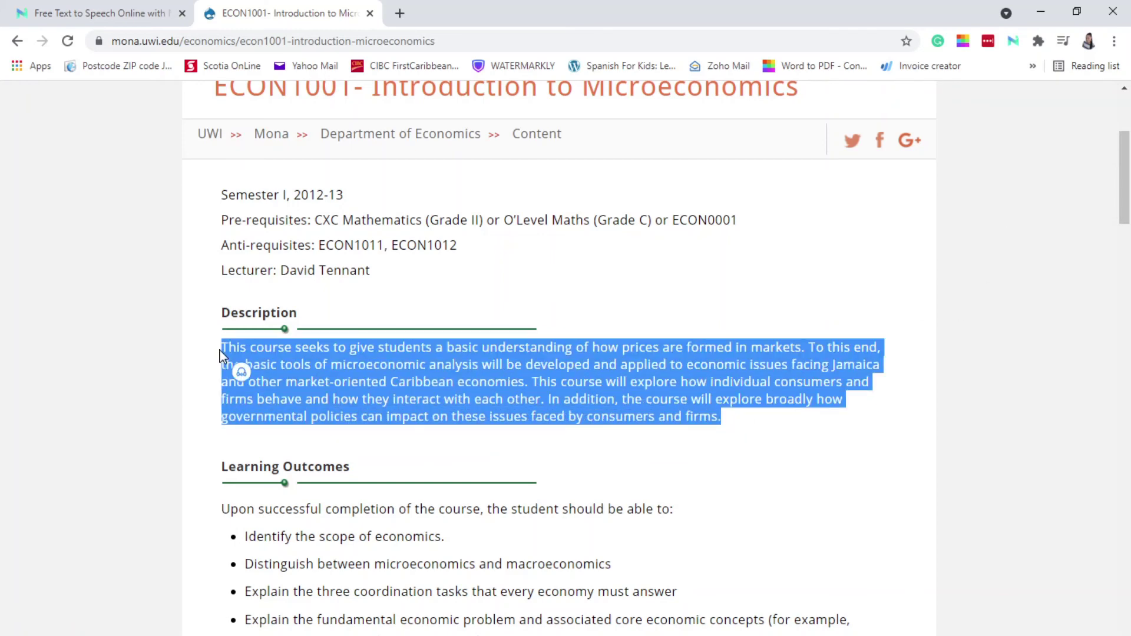
pyautogui.click(242, 373)
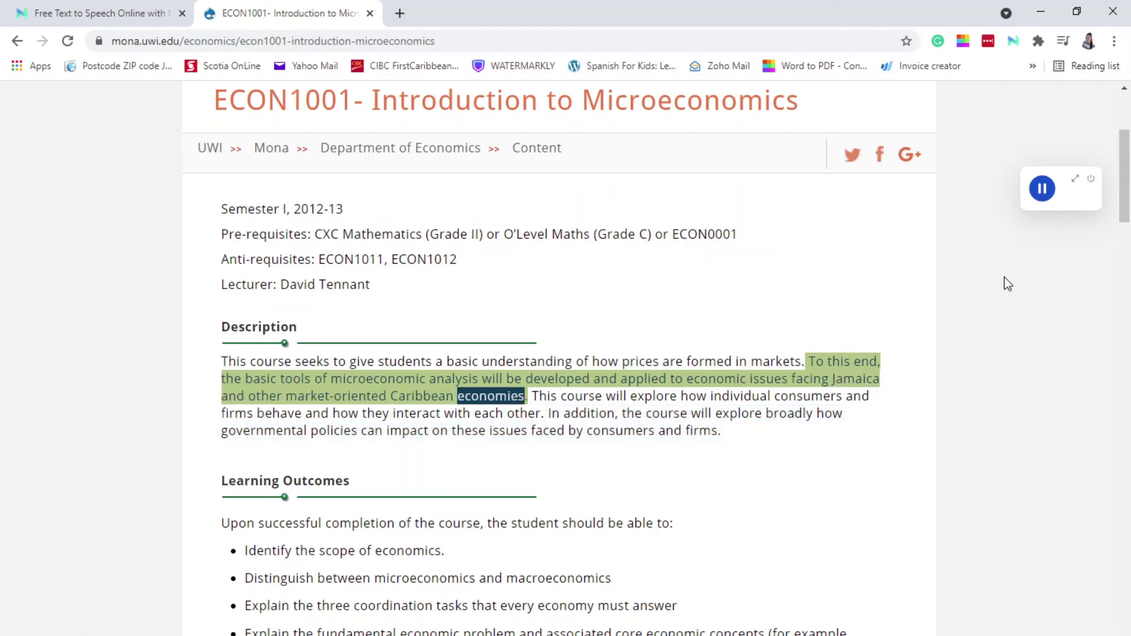
pyautogui.click(1043, 192)
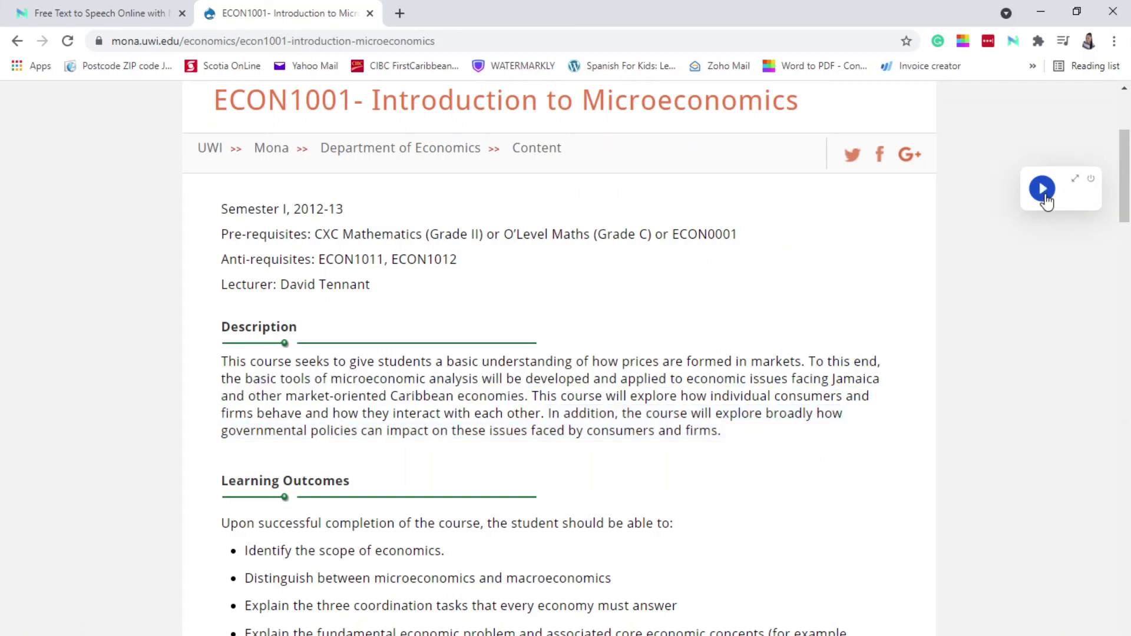
# Browse the extension's premium voices (Sharon selected, speed 0), then return to the NaturalReader Online tab
pyautogui.click(1078, 180)
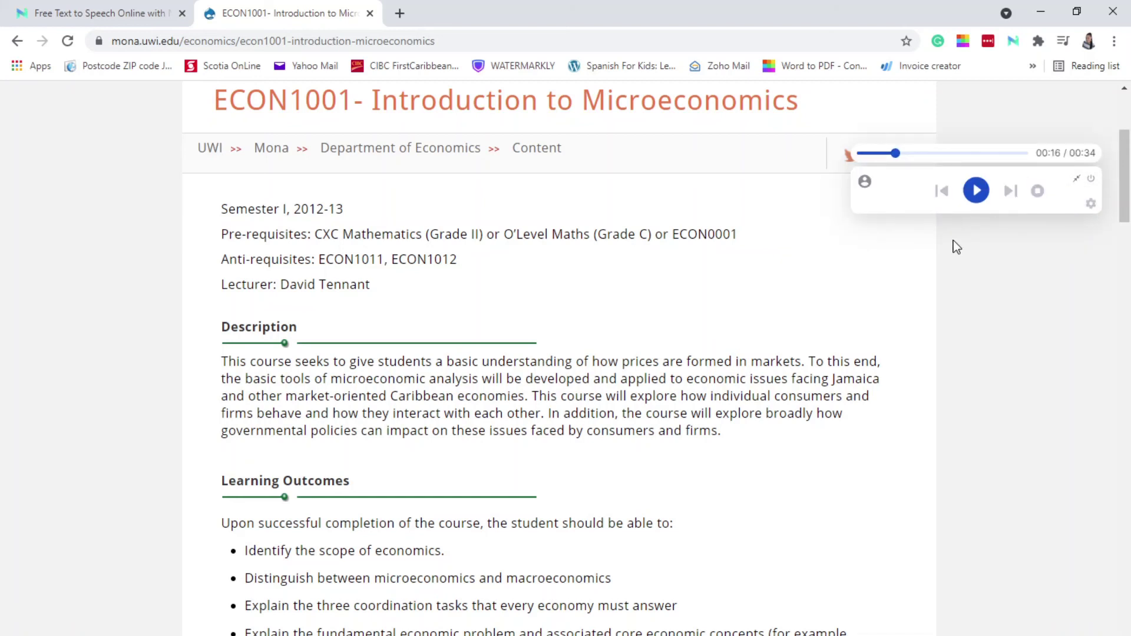
pyautogui.click(1092, 205)
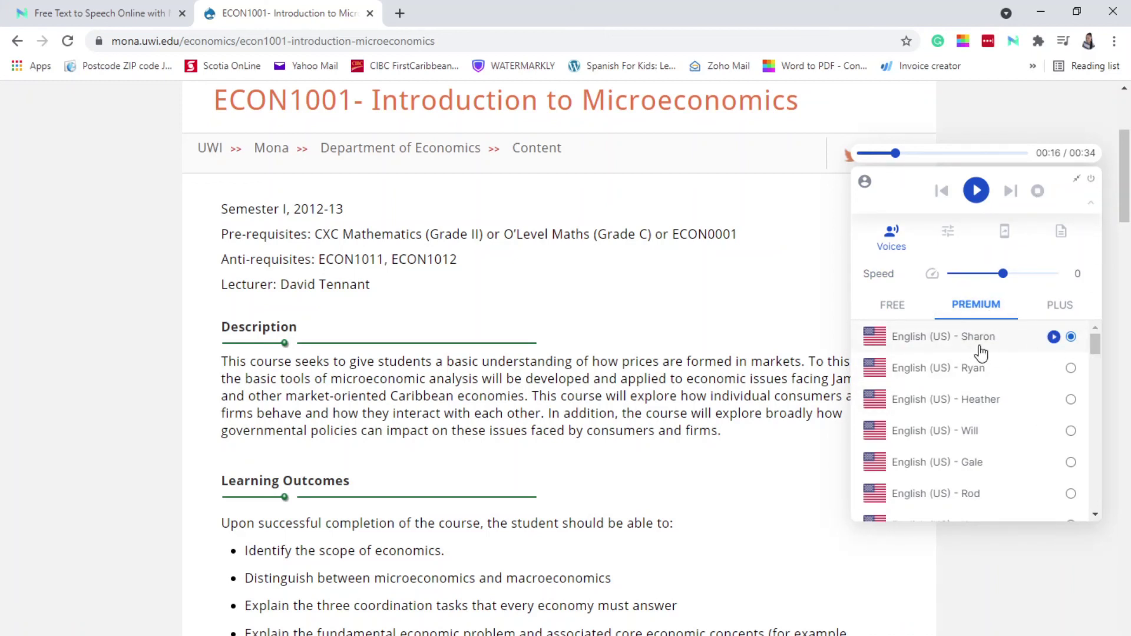
pyautogui.scroll(-15, 956, 365)
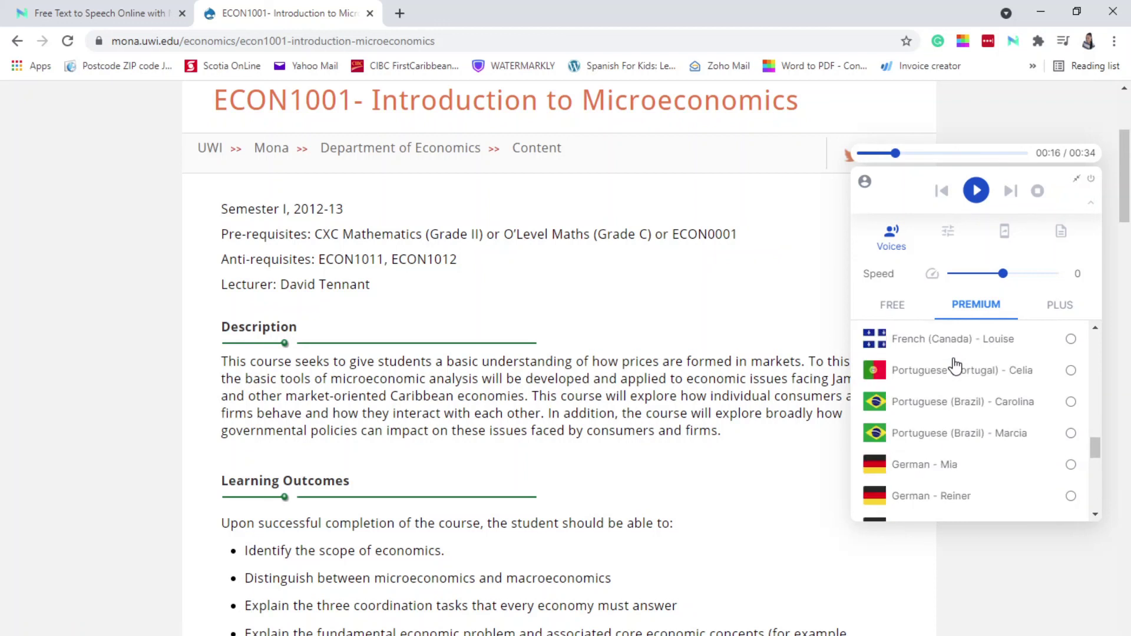
pyautogui.scroll(15, 955, 366)
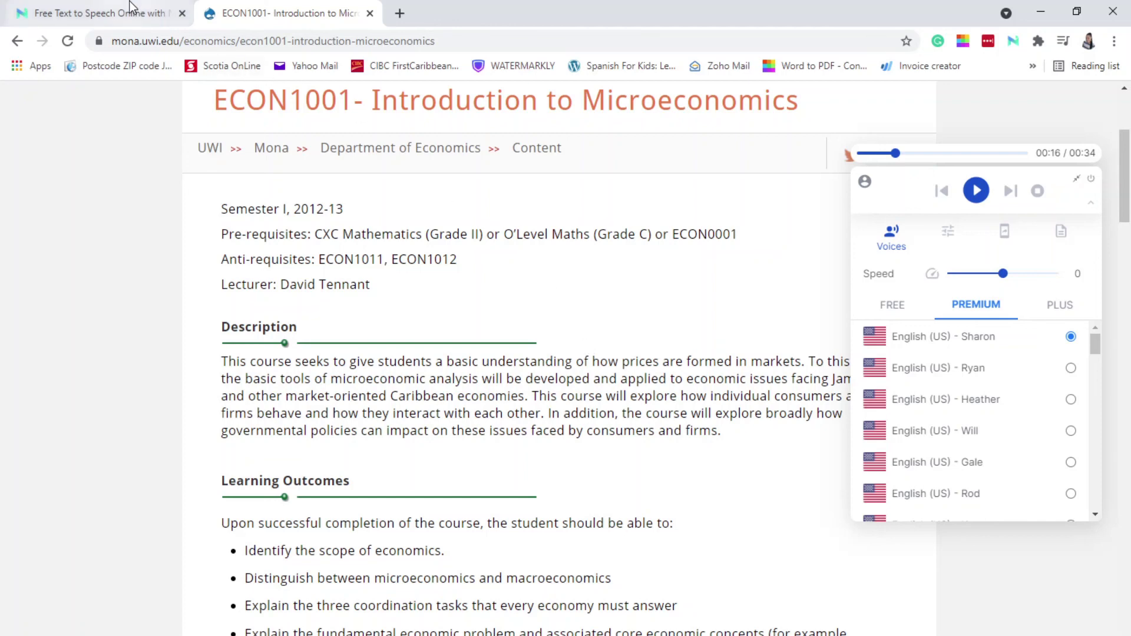
pyautogui.click(151, 13)
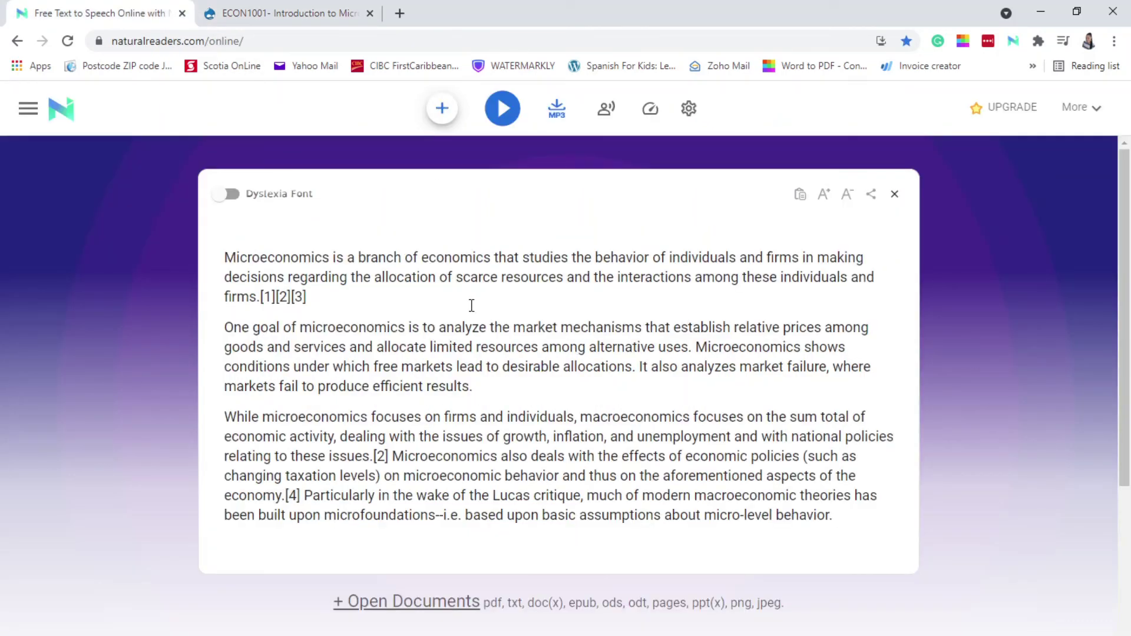